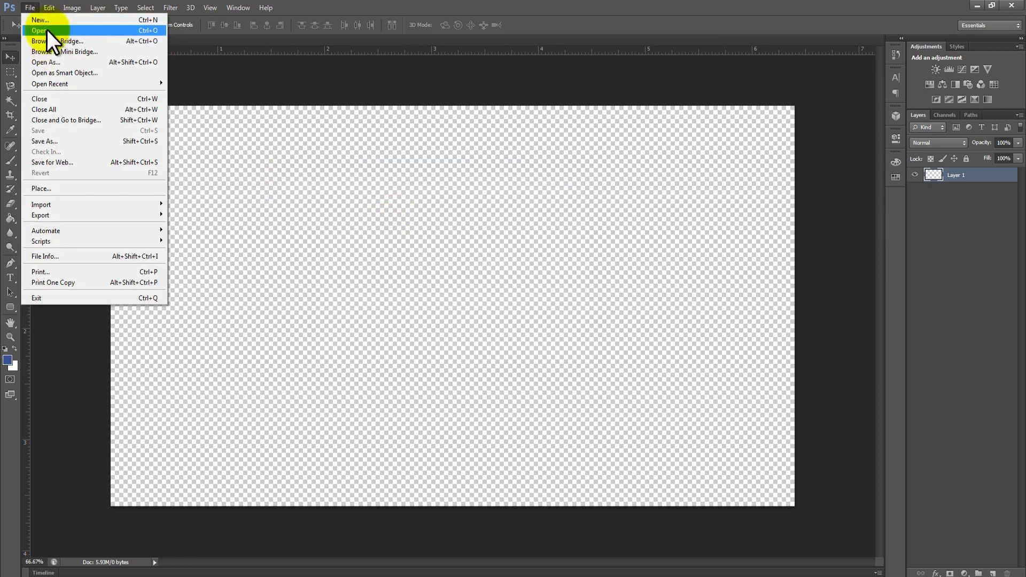
Open GFX Pack 1.psd from the _IMPORTANT_ folder and check its Abstract layer group.
click(47, 30)
click(340, 291)
click(394, 290)
key(BackSpace)
key(BackSpace)
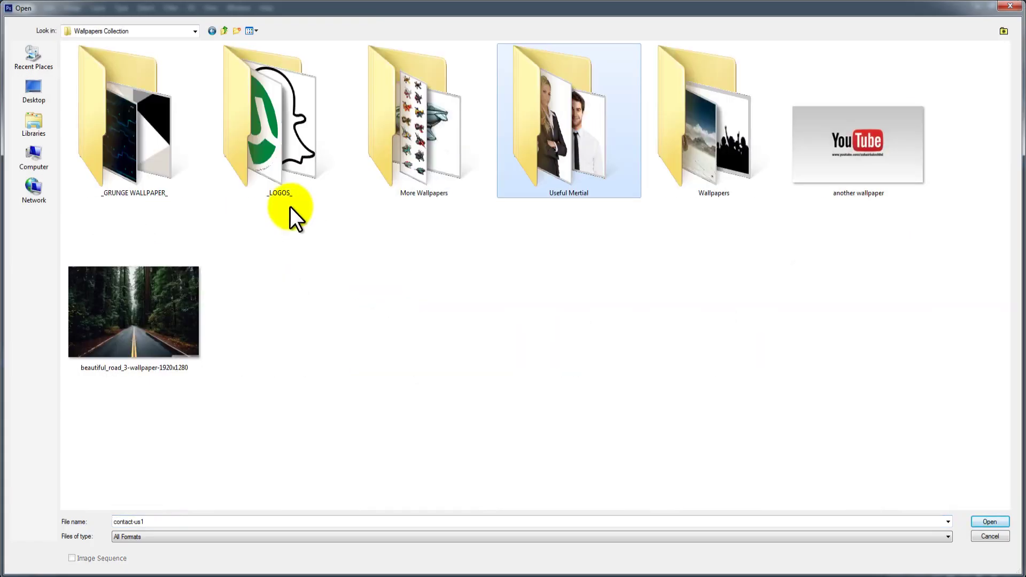
double_click(117, 136)
scroll(597, 338, down, 1)
click(533, 416)
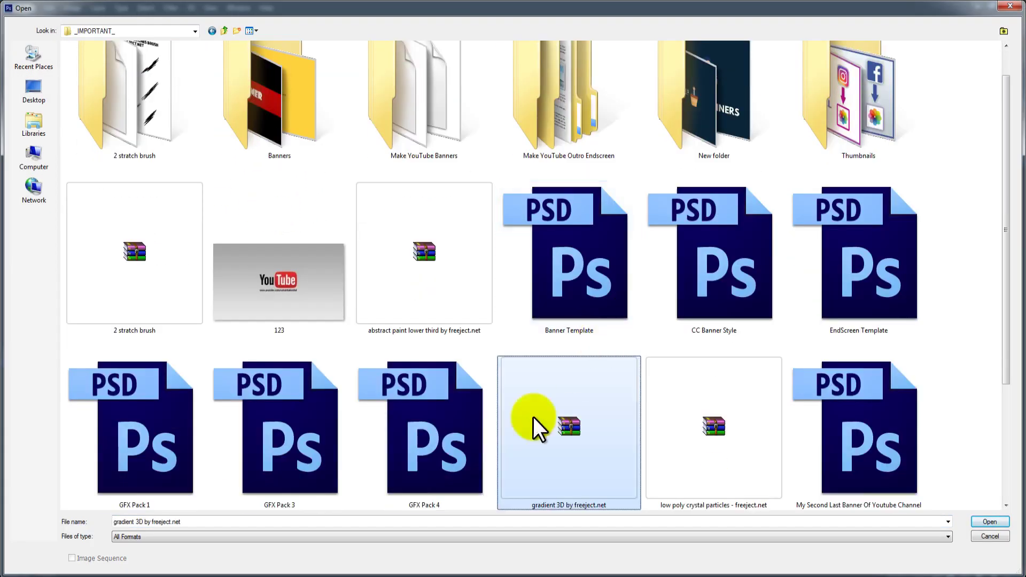
double_click(183, 456)
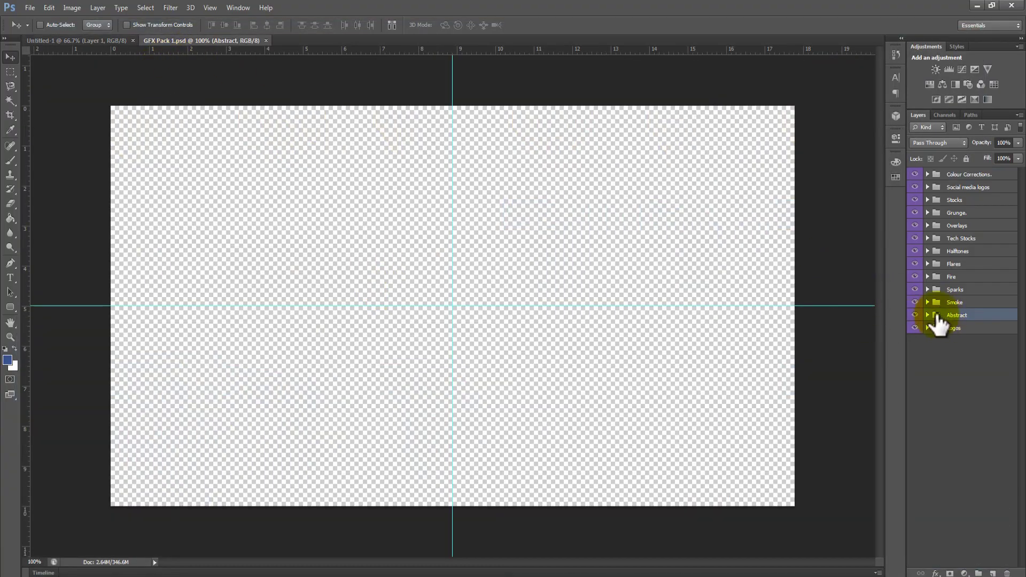
click(928, 315)
Open GFX Pack 4.psd from the same folder.
click(30, 7)
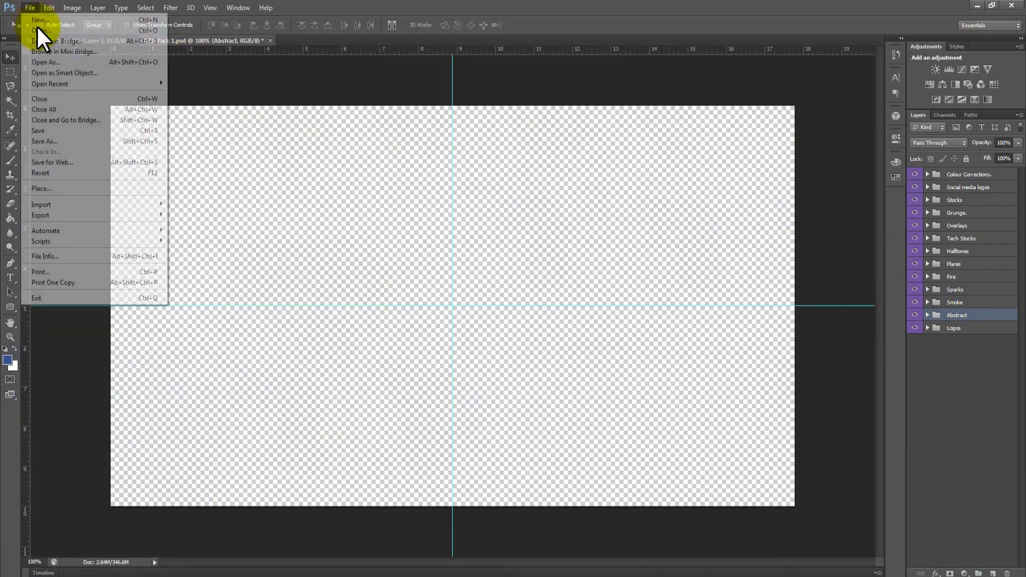
click(37, 31)
scroll(339, 383, down, 3)
double_click(393, 305)
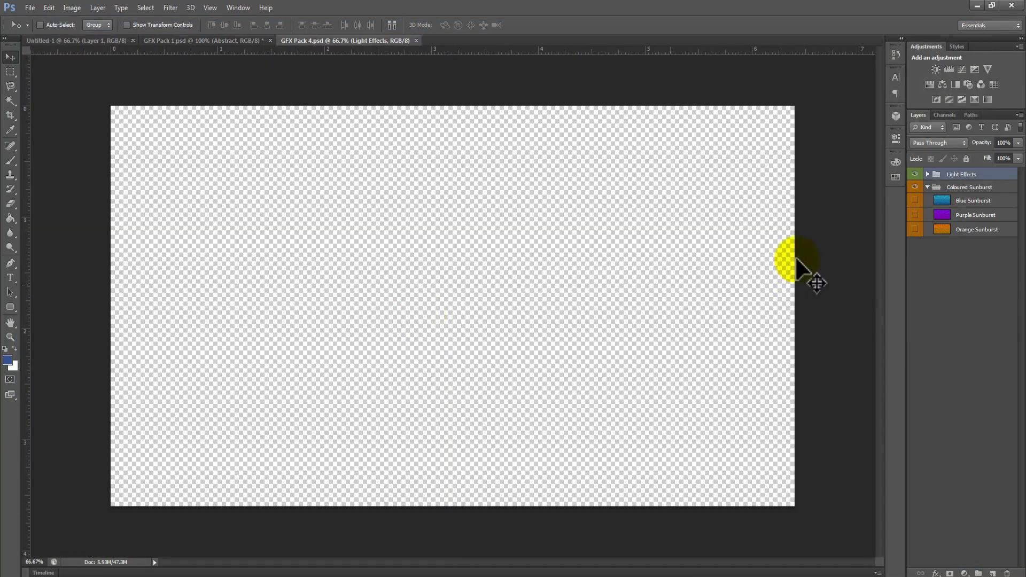
Show the Blue Sunburst layer and copy it into the Untitled-1 document as a full-canvas background.
click(914, 200)
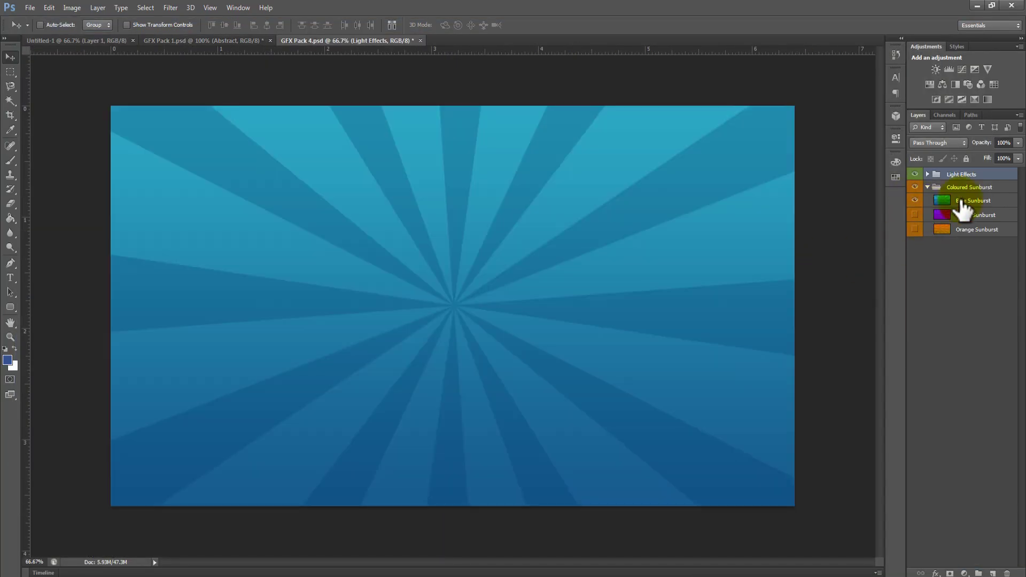
click(961, 203)
drag(323, 222, 657, 186)
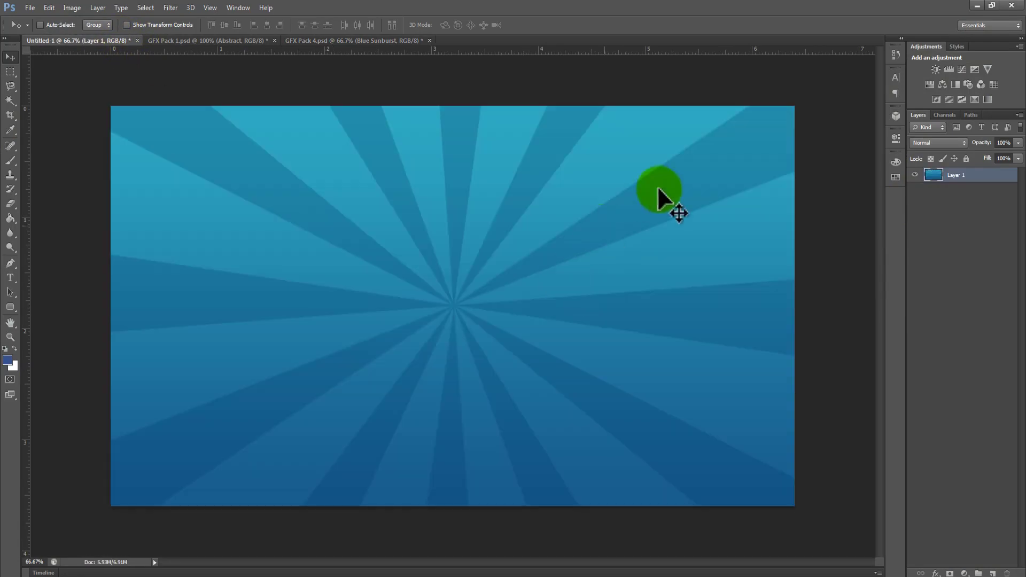
Add the text line "HOW I MADE" in white on the left half of the canvas, above the middle.
key(t)
click(145, 266)
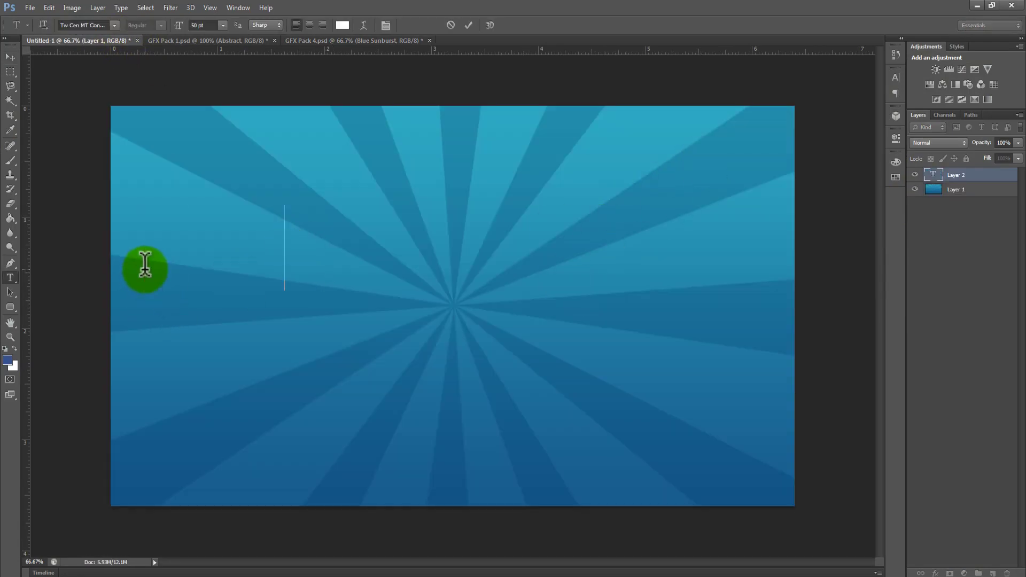
text(HOW I MADE)
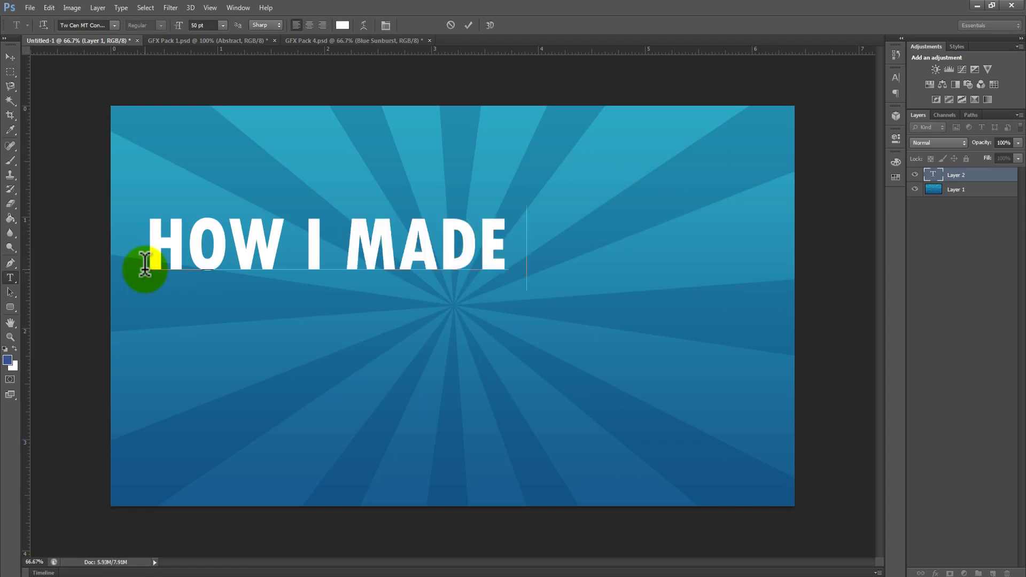
key(ctrl+Return)
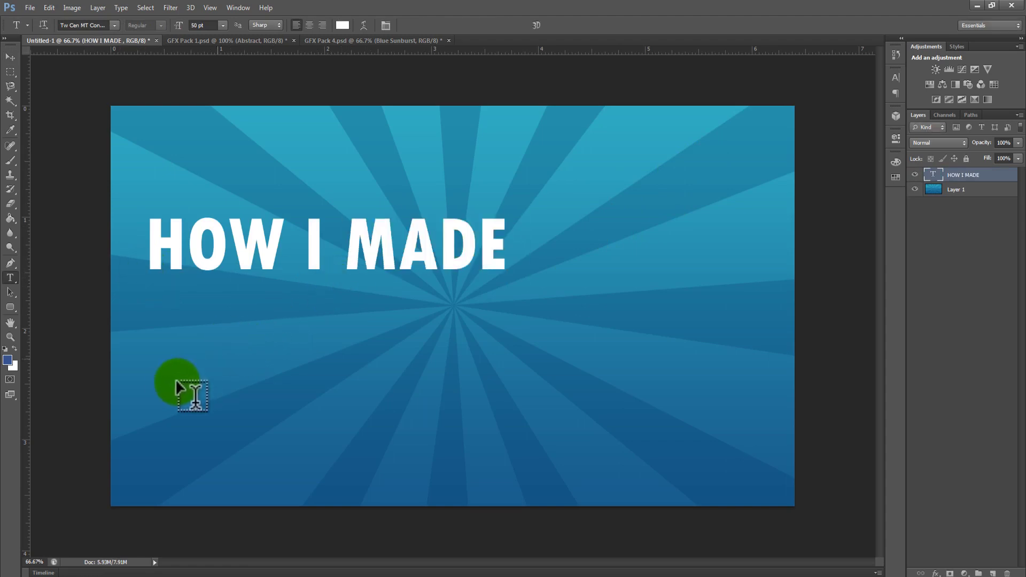
Add a separate text line "$600 PER DAY" below "HOW I MADE".
click(156, 381)
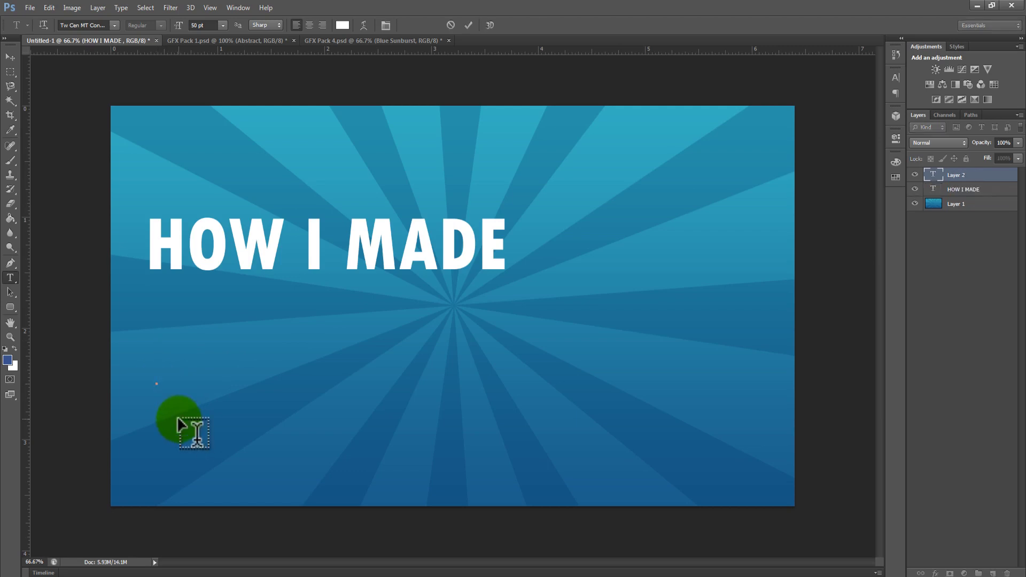
text($600)
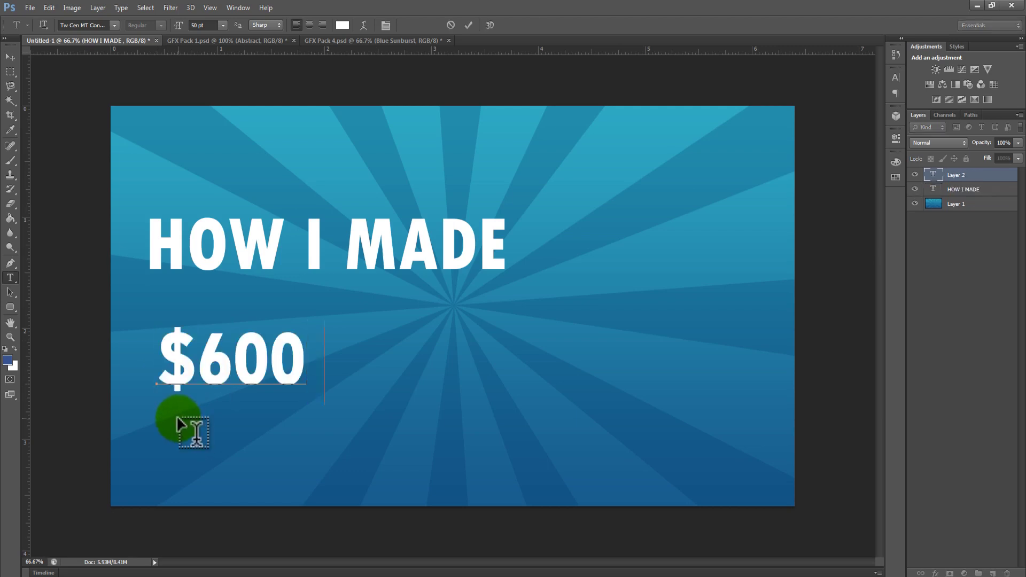
key(ctrl+Return)
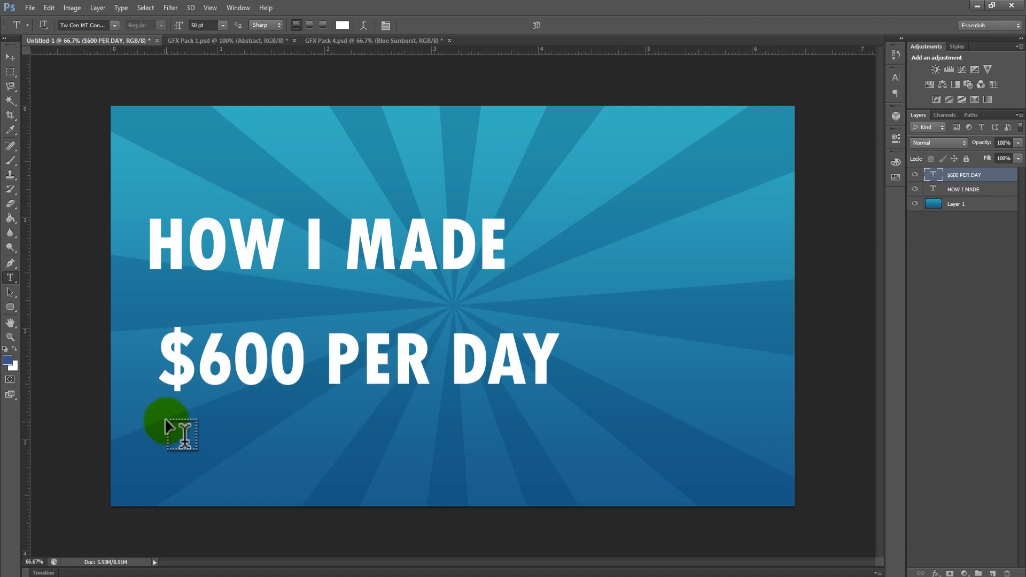
Add a third text line "FROM FIVERR" below "$600 PER DAY".
click(185, 463)
text(F)
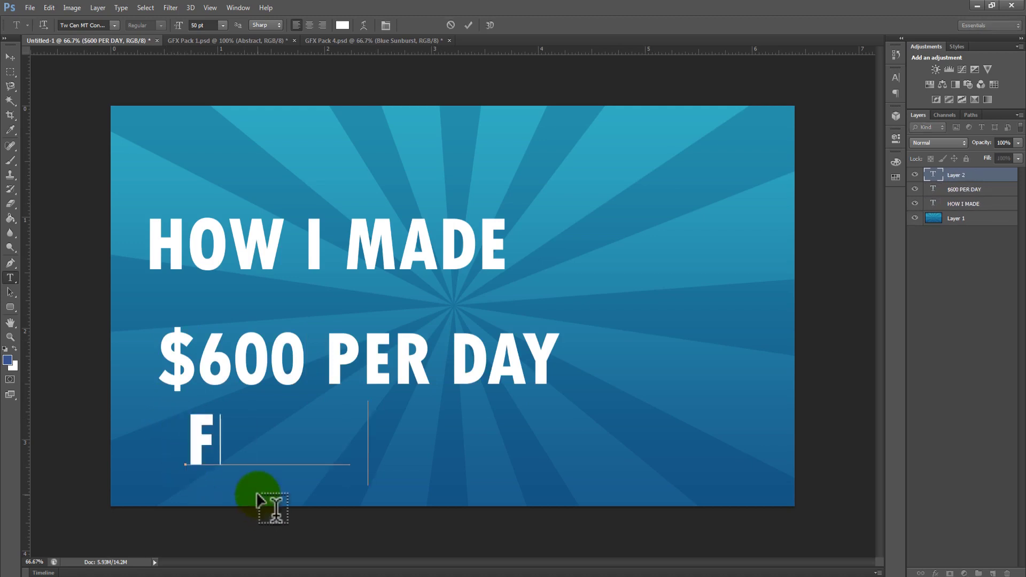
text(ROM IV)
key(BackSpace)
key(BackSpace)
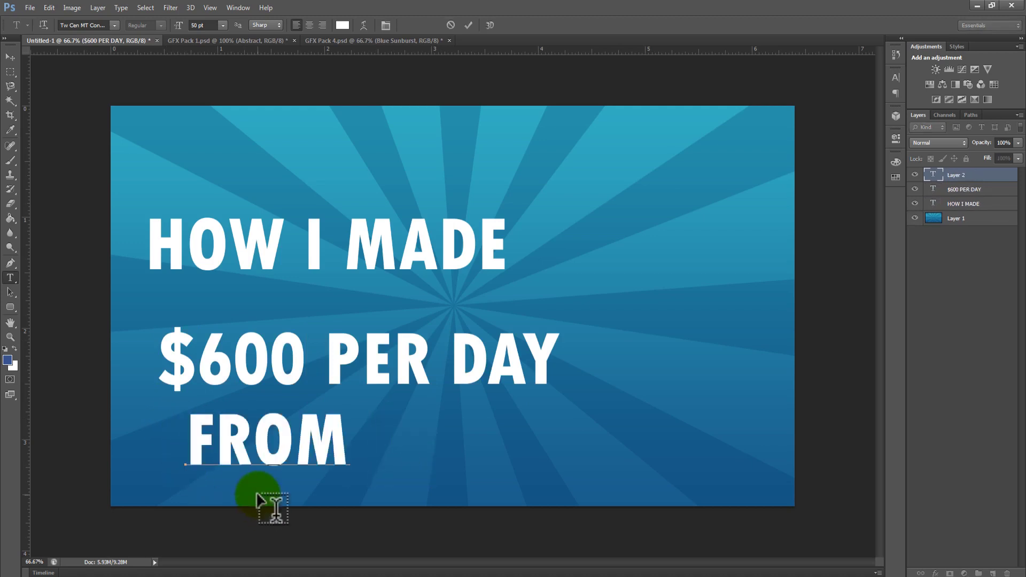
text(FIVERR)
key(ctrl+Return)
Center the "$600 PER DAY" text vertically on the canvas and move "HOW I MADE" directly above it, left edges roughly aligned.
key(v)
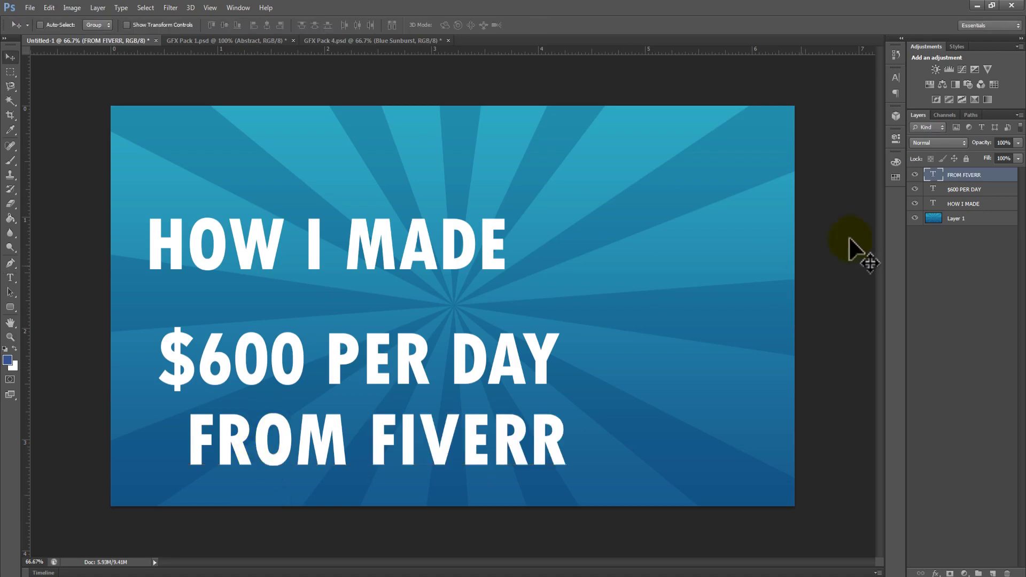
click(958, 190)
click(224, 24)
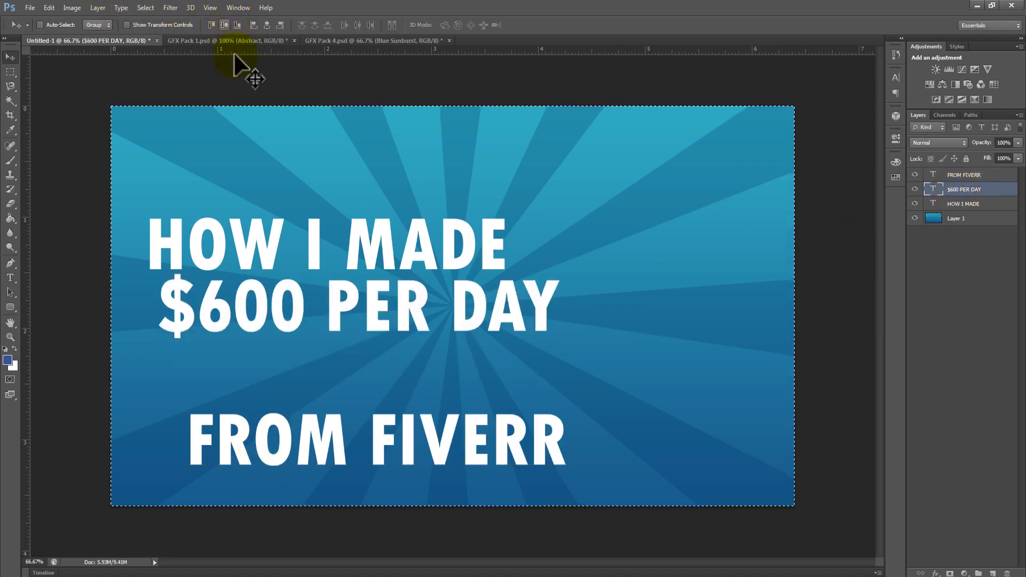
key(ctrl+d)
click(970, 203)
drag(364, 274, 364, 265)
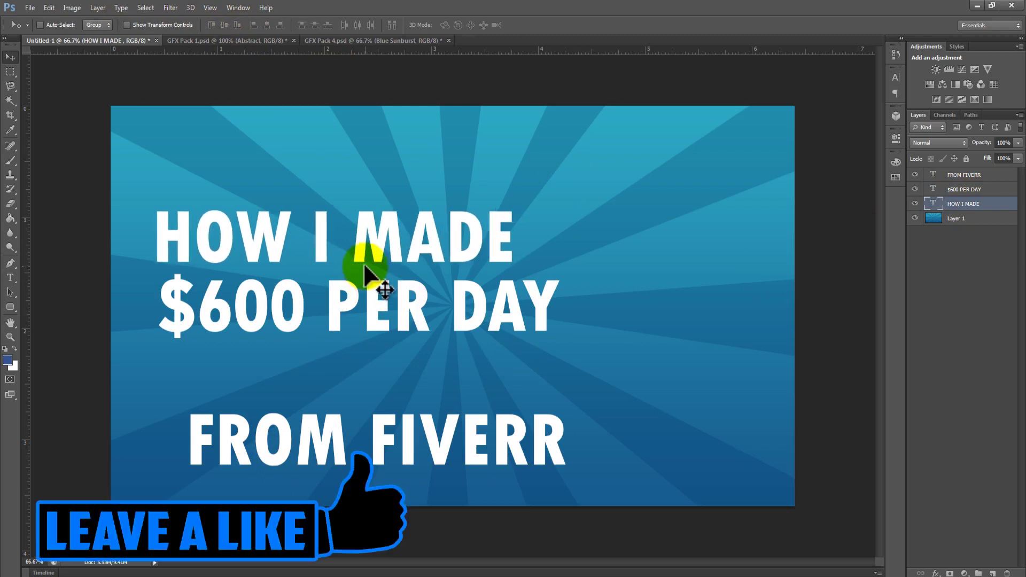
Move the "FROM FIVERR" text up and left so it sits right below "$600 PER DAY", aligned with the other lines.
click(985, 175)
key(shift+Up)
key(shift+Up)
key(shift+Up)
key(shift+Up)
key(shift+Up)
key(shift+Up)
key(shift+Up)
key(shift+Up)
key(shift+Up)
key(shift+Up)
key(shift+Up)
key(shift+Up)
key(shift+Up)
key(shift+Up)
key(shift+Up)
key(shift+Up)
key(shift+Up)
key(shift+Up)
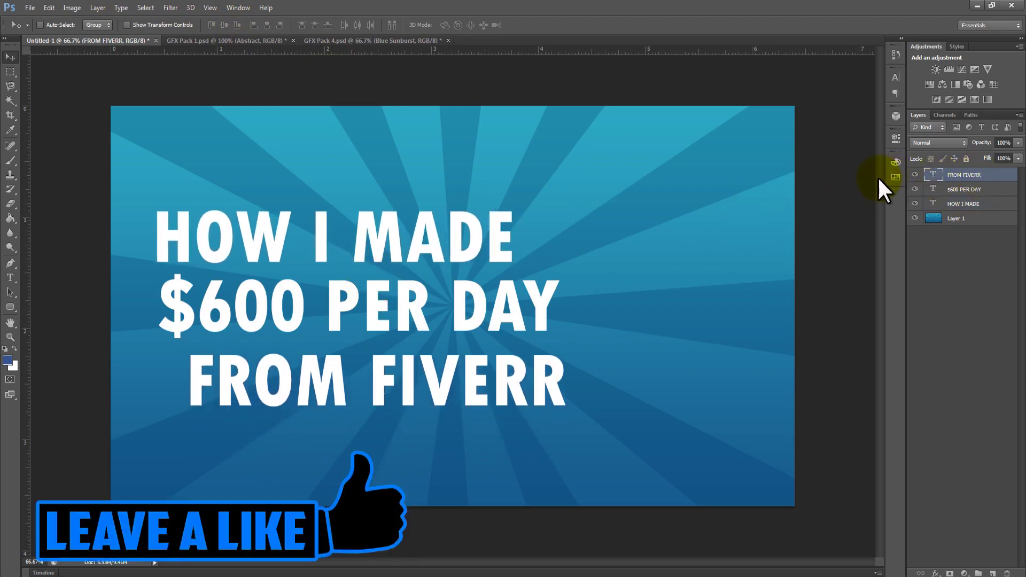
key(shift+Left)
key(shift+Left)
key(shift+Left)
key(shift+Left)
key(shift+Left)
key(shift+Left)
key(shift+Left)
key(shift+Left)
key(shift+Left)
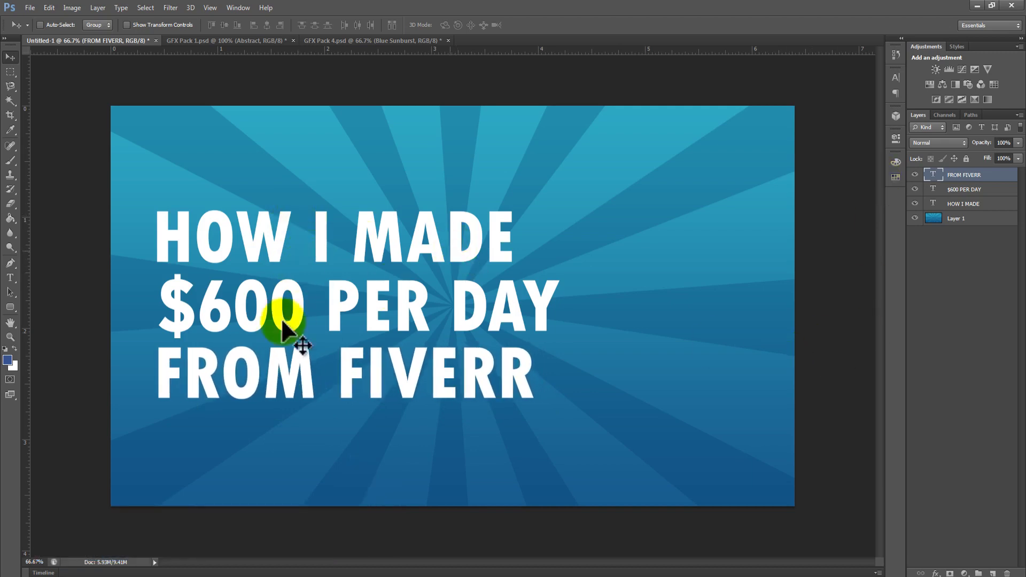
Place the Business-Woman-Pointing image from the Useful Mertial folder and position it over the right side of the canvas.
click(30, 7)
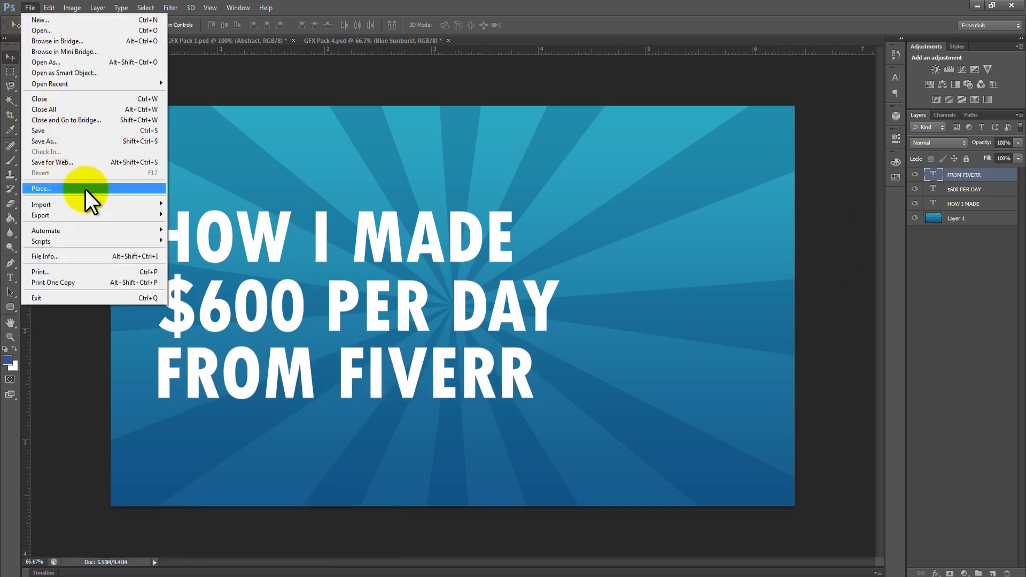
click(85, 189)
click(36, 147)
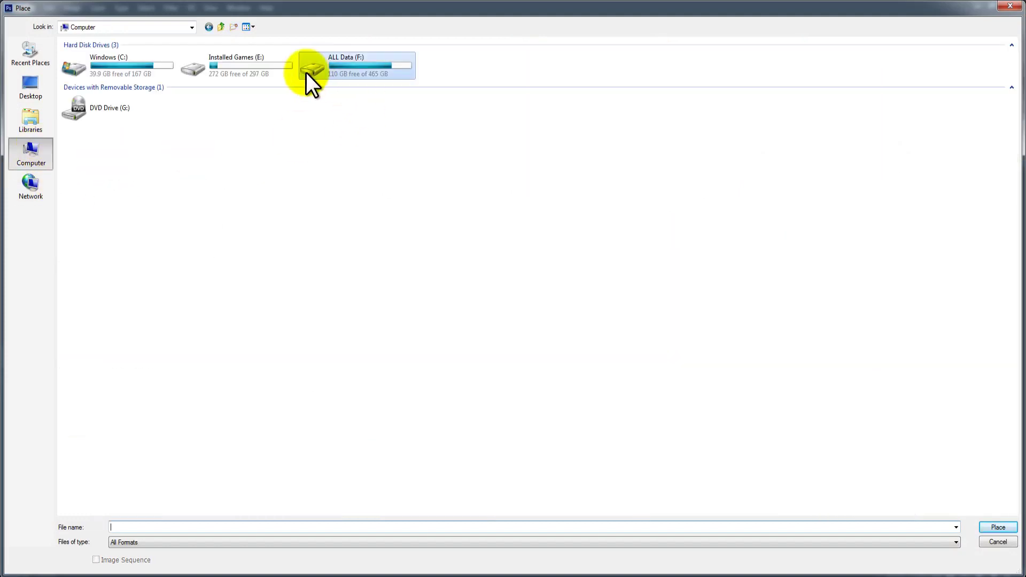
double_click(309, 80)
double_click(97, 470)
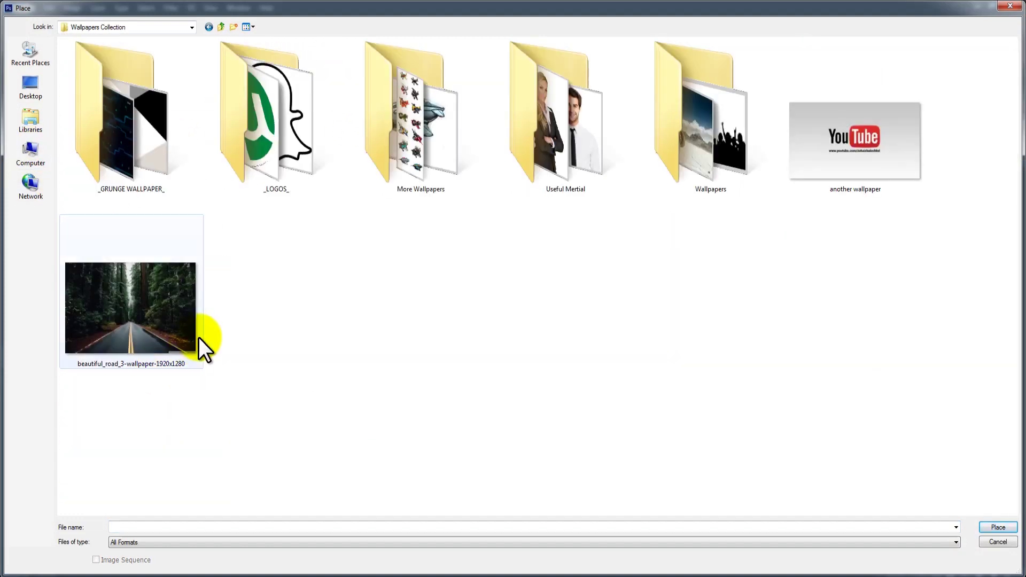
click(566, 149)
double_click(566, 150)
click(562, 309)
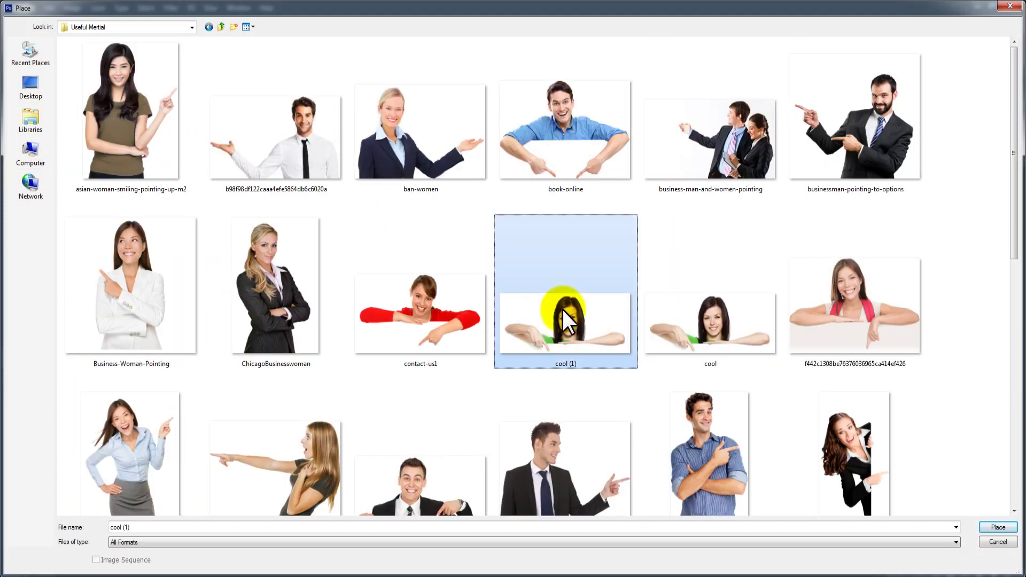
double_click(191, 289)
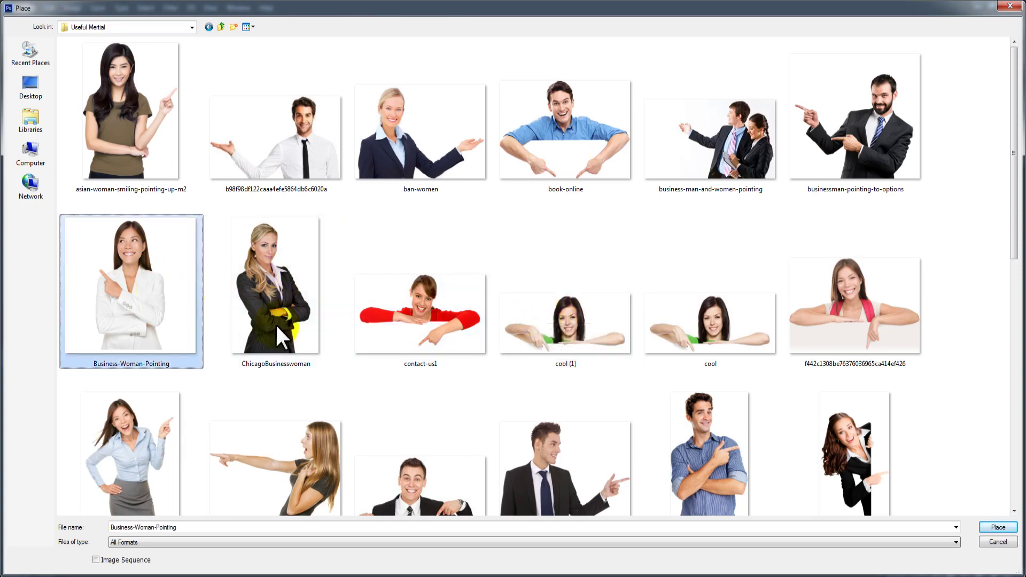
drag(576, 250, 720, 270)
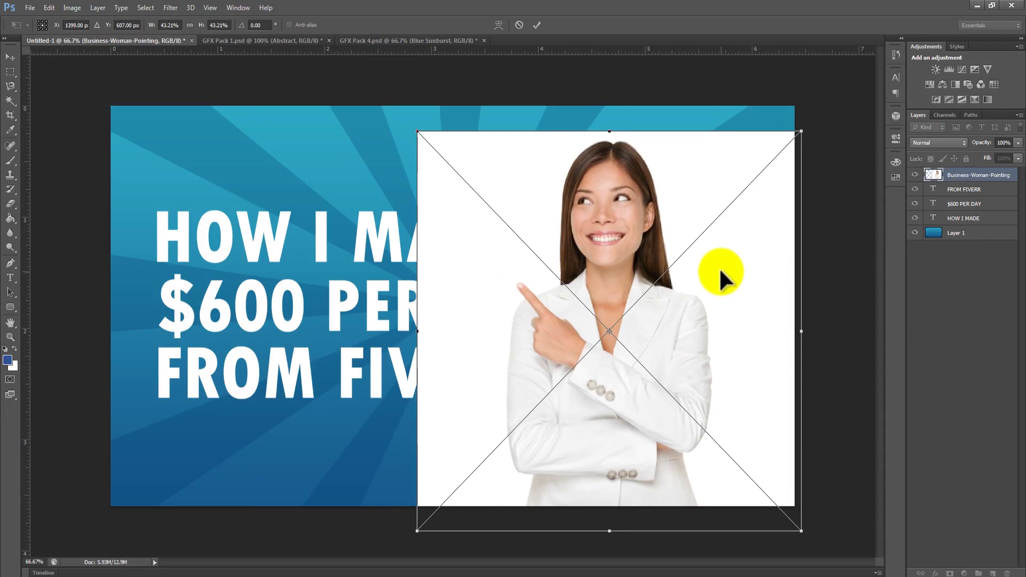
key(Return)
Try to select the white background around the woman with the Magic Wand tool.
drag(537, 461, 422, 283)
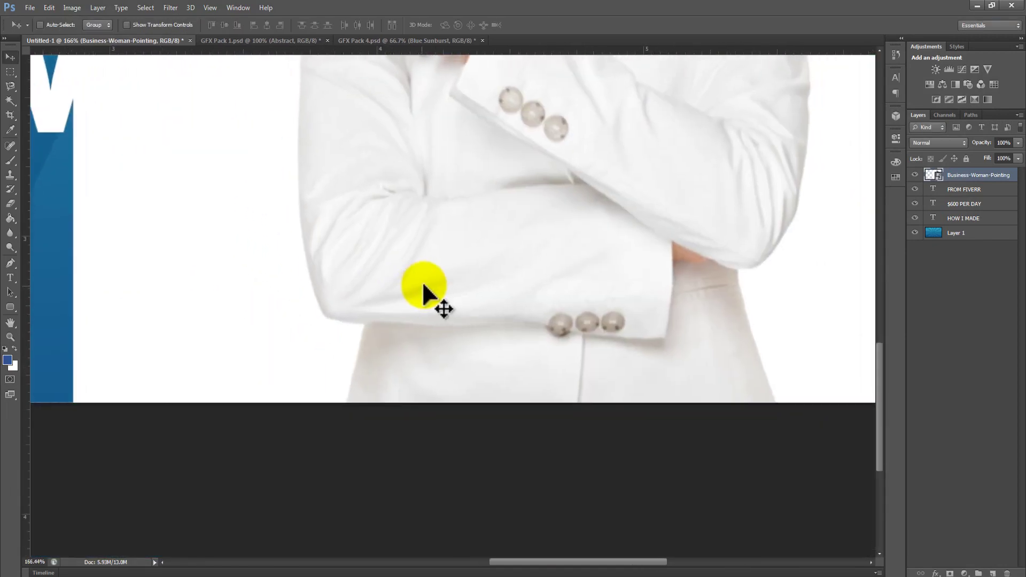
drag(342, 274, 486, 167)
click(10, 101)
click(458, 345)
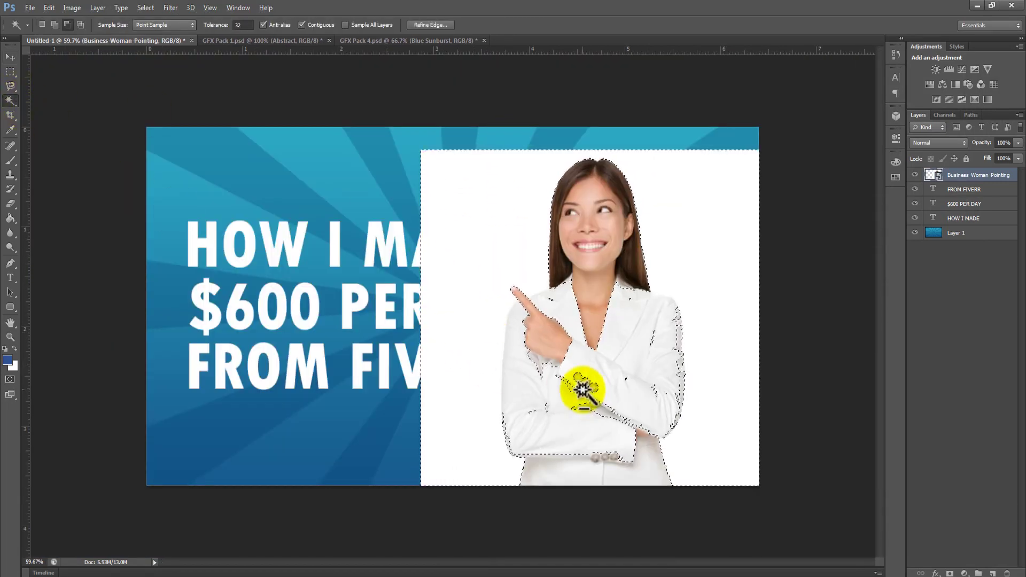
alt+click(593, 374)
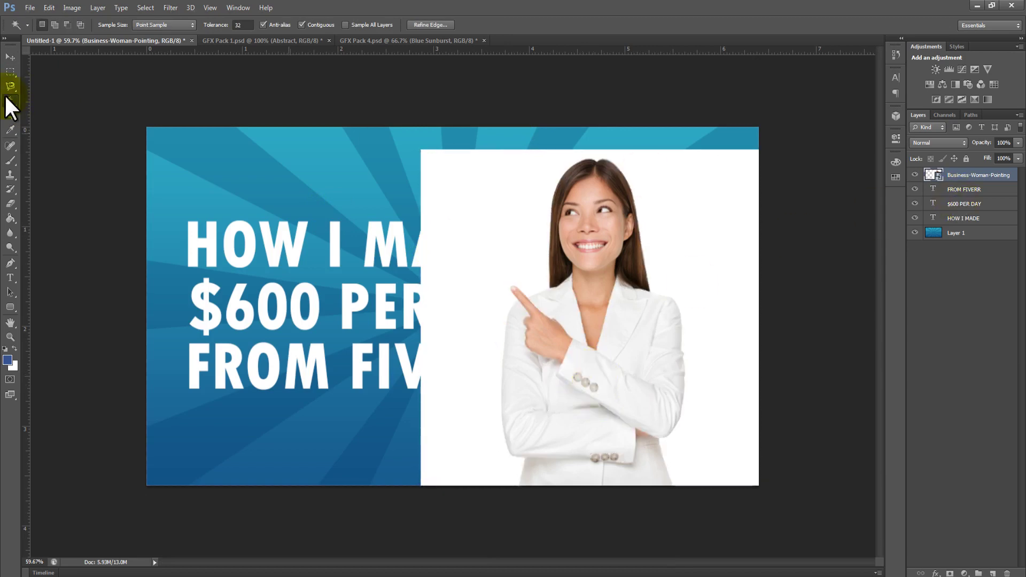
drag(11, 86, 59, 107)
drag(545, 465, 572, 457)
drag(482, 396, 412, 291)
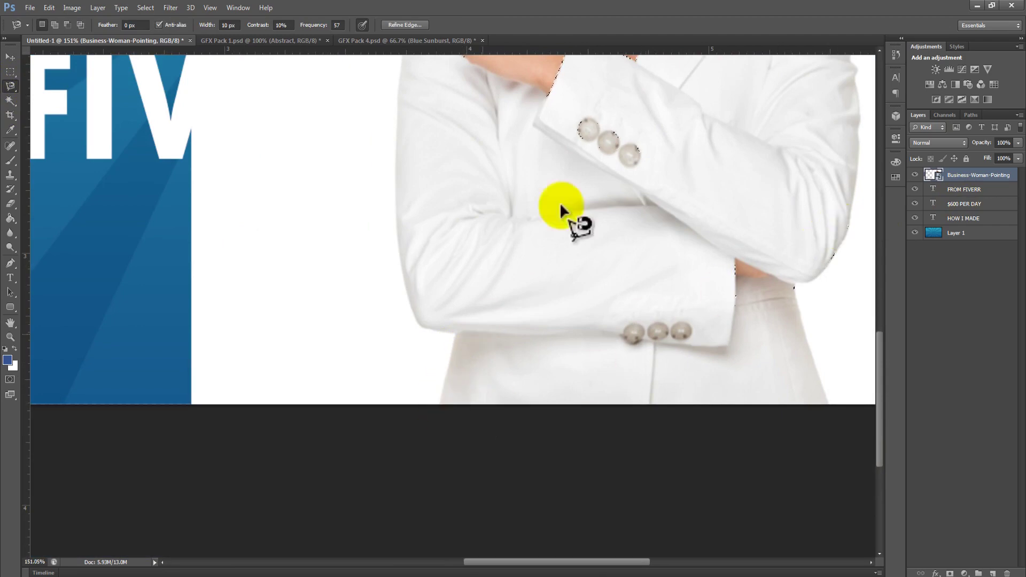
Scale the woman photo down proportionally to about 36% so its lower edge lies inside the canvas.
click(11, 57)
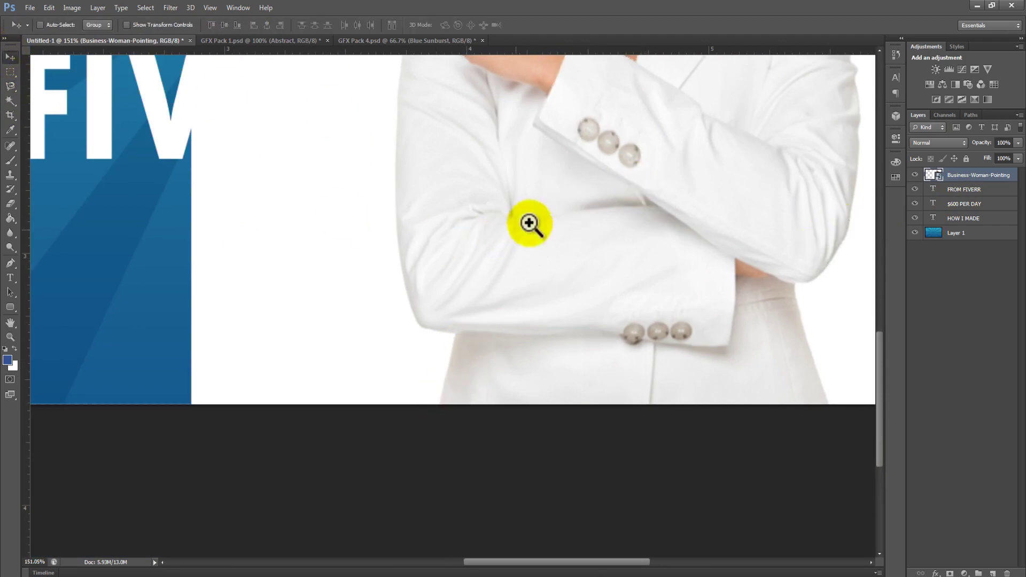
mouse_move(527, 222)
mouse_down()
mouse_move(501, 215)
mouse_move(531, 227)
mouse_up()
key(ctrl+t)
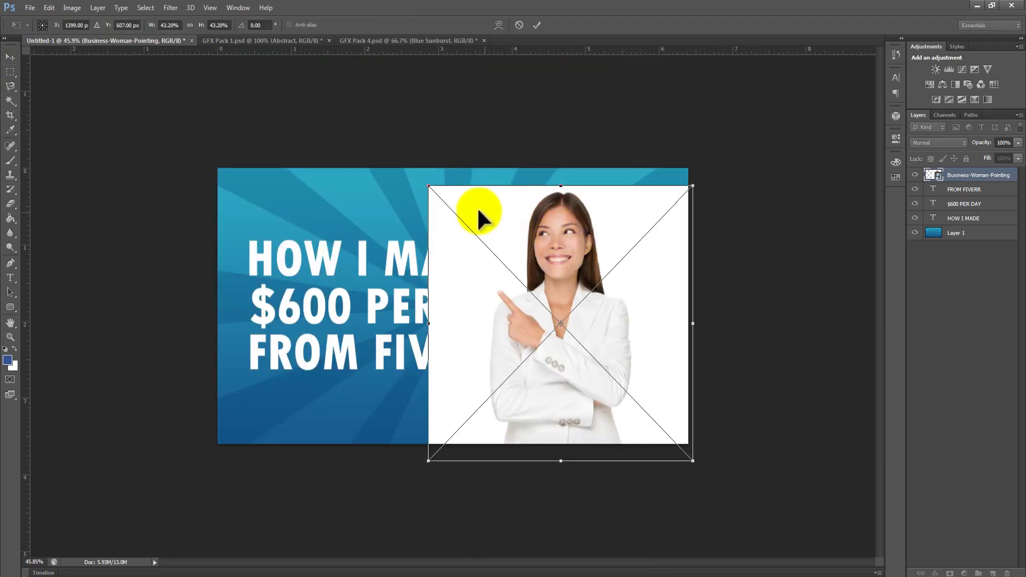
drag(425, 184, 450, 208)
key(Return)
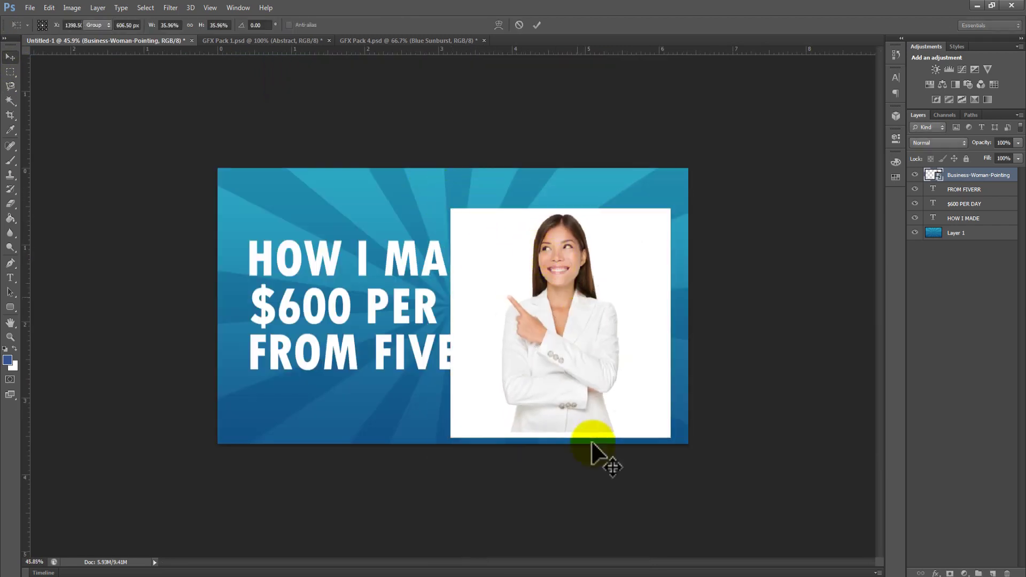
mouse_move(531, 328)
mouse_down()
mouse_move(547, 329)
mouse_move(533, 328)
mouse_up()
Trace a closed selection around the woman's outline, starting from the jacket's lower hem, using the Magnetic Lasso tool.
click(10, 87)
mouse_move(503, 488)
mouse_down()
mouse_move(565, 431)
mouse_move(586, 428)
mouse_move(536, 428)
mouse_up()
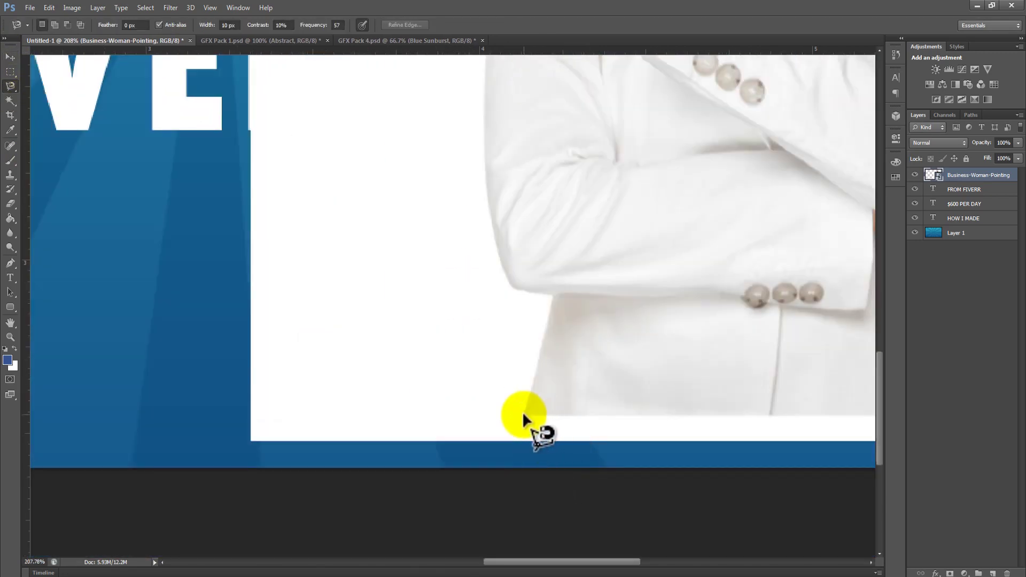
click(523, 413)
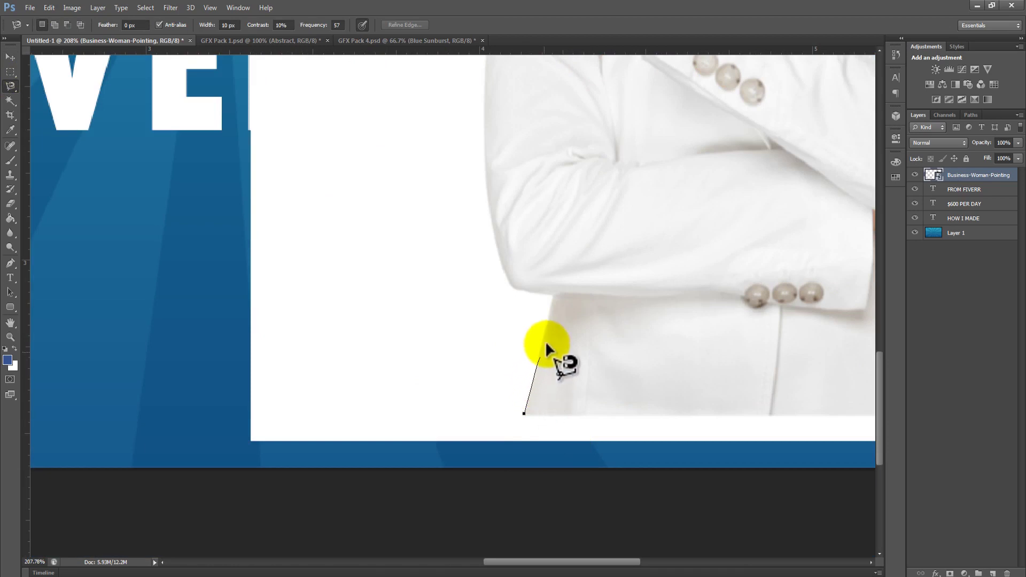
click(551, 295)
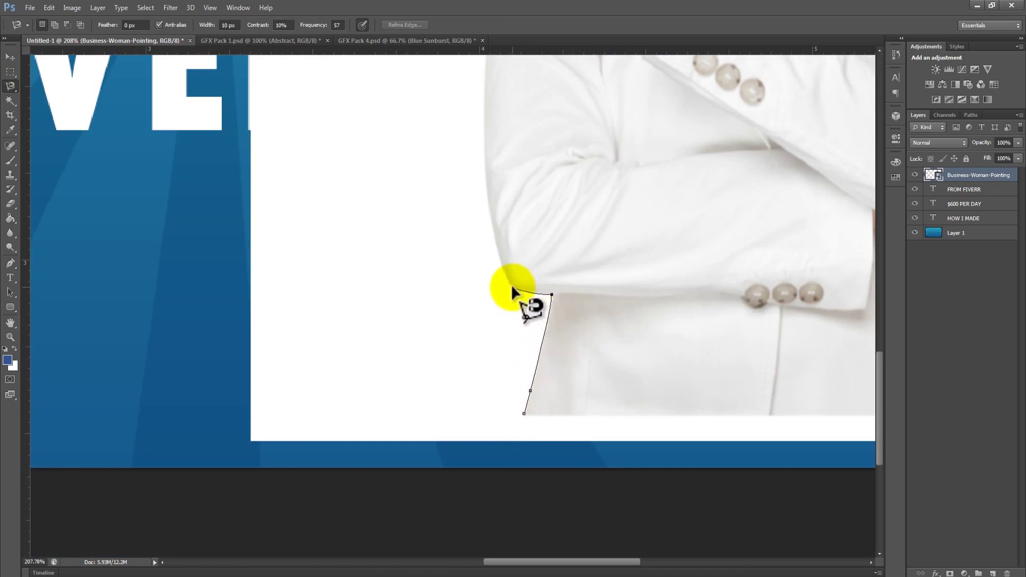
key(BackSpace)
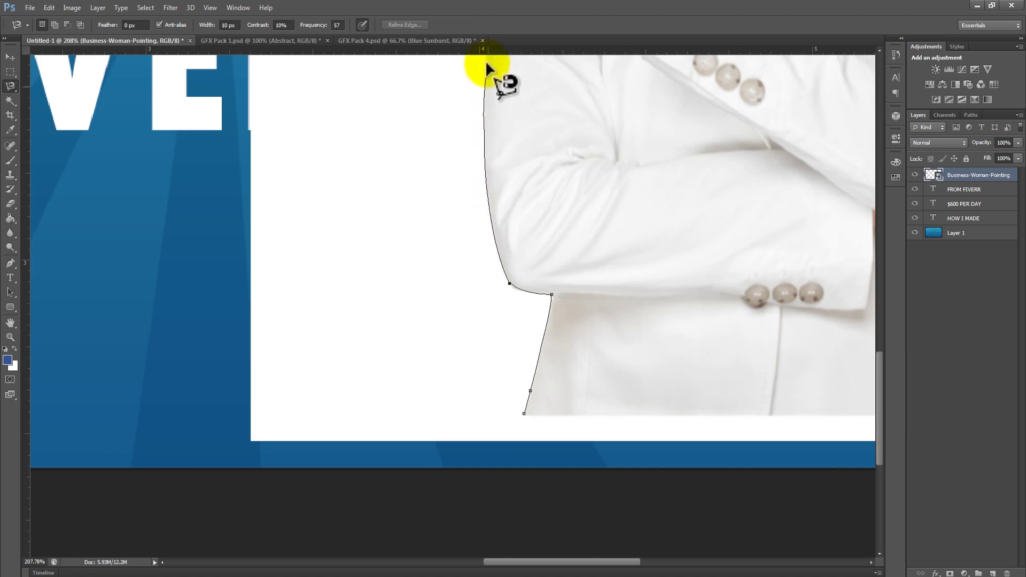
drag(485, 53, 490, 326)
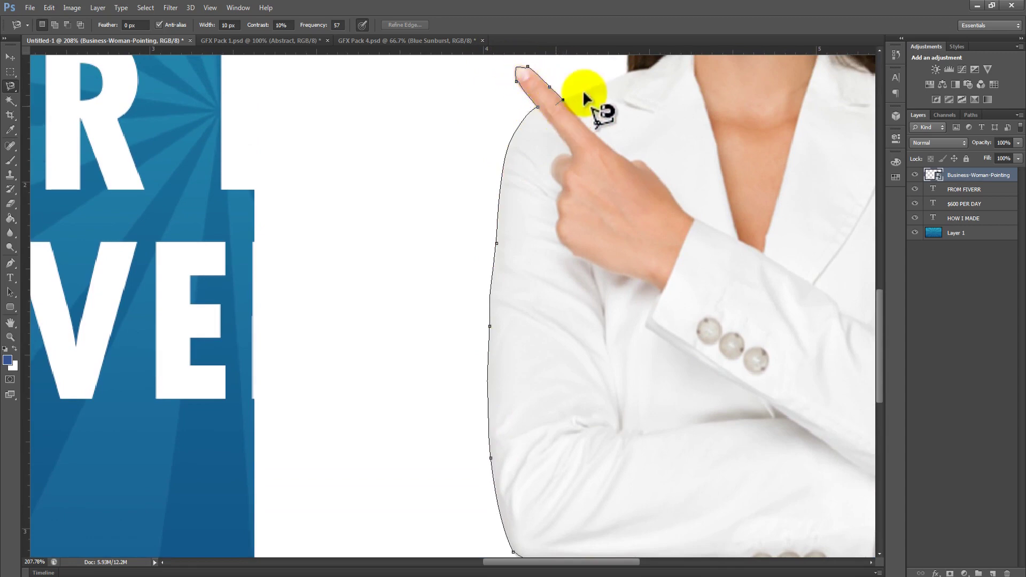
mouse_move(583, 97)
mouse_down()
mouse_move(568, 243)
mouse_move(553, 261)
mouse_up()
drag(572, 87, 565, 272)
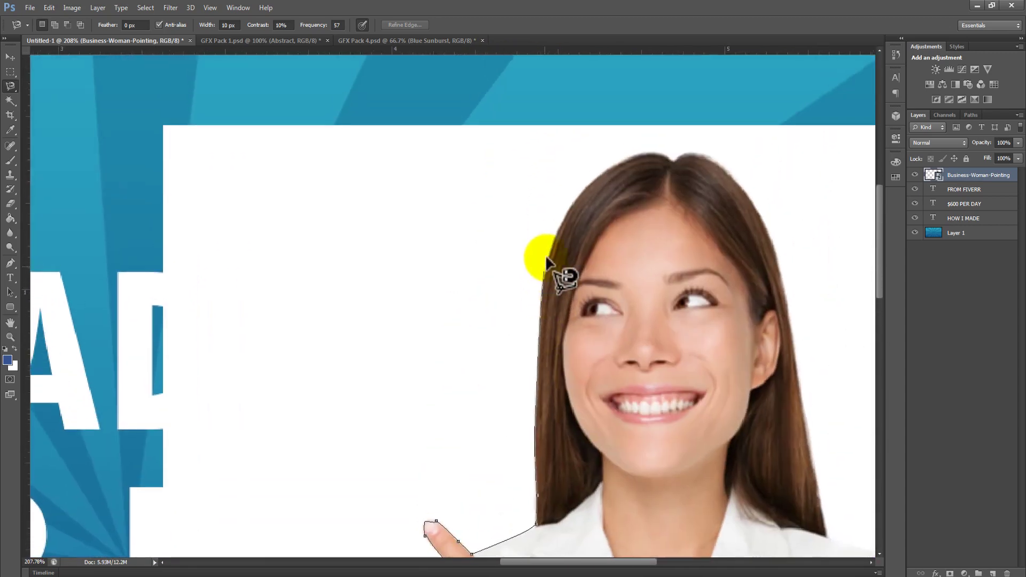
mouse_move(606, 169)
mouse_down()
mouse_move(710, 166)
mouse_move(778, 240)
mouse_move(833, 539)
mouse_move(470, 211)
mouse_move(452, 175)
mouse_up()
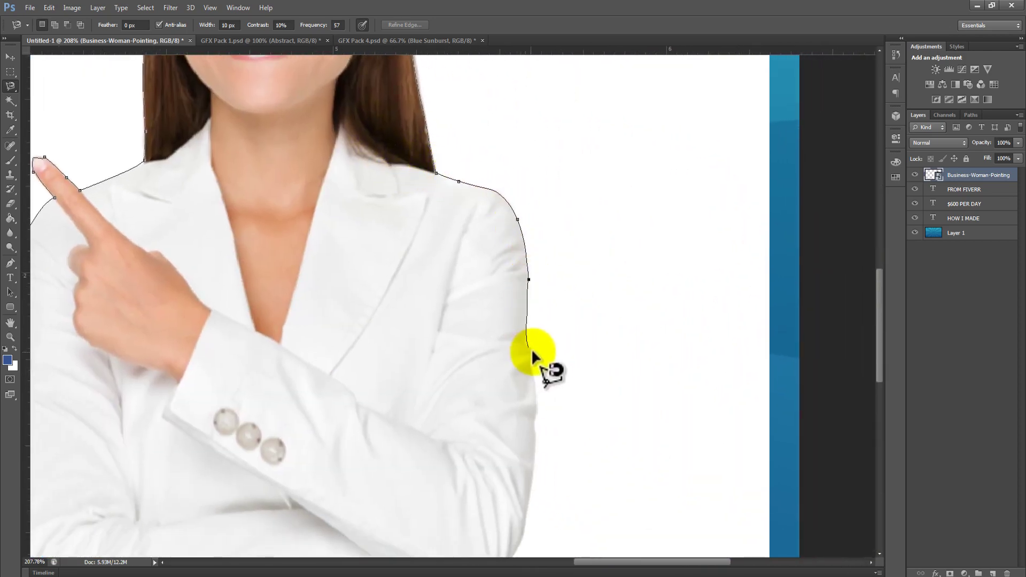
mouse_move(531, 353)
mouse_down()
mouse_move(525, 532)
mouse_move(543, 423)
mouse_move(533, 256)
mouse_move(519, 308)
mouse_up()
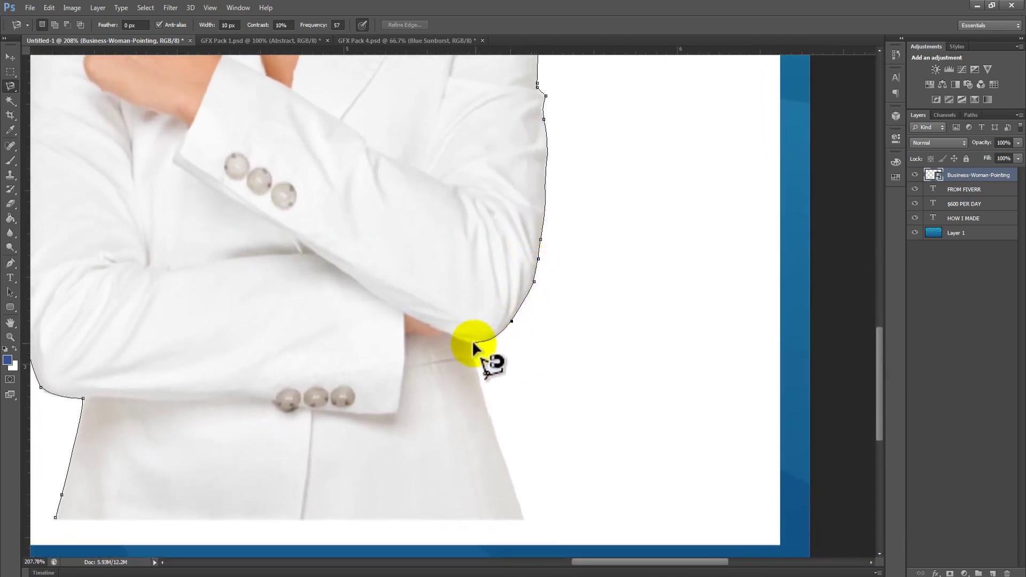
drag(474, 343, 512, 484)
drag(506, 522, 165, 522)
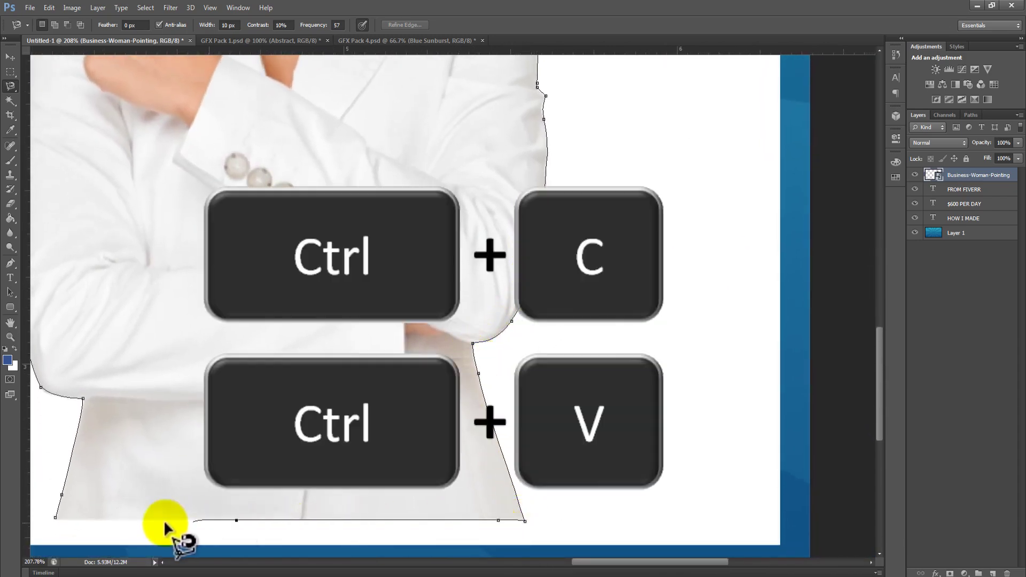
click(54, 516)
Copy the selected woman onto a new layer and hide the original Business-Woman-Pointing layer.
key(ctrl+c)
key(ctrl+v)
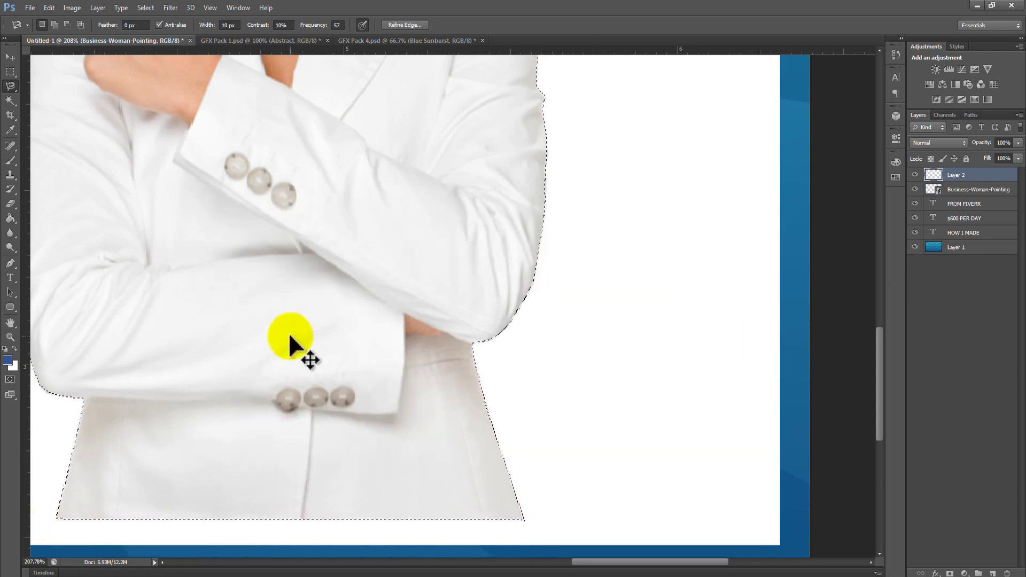
click(914, 189)
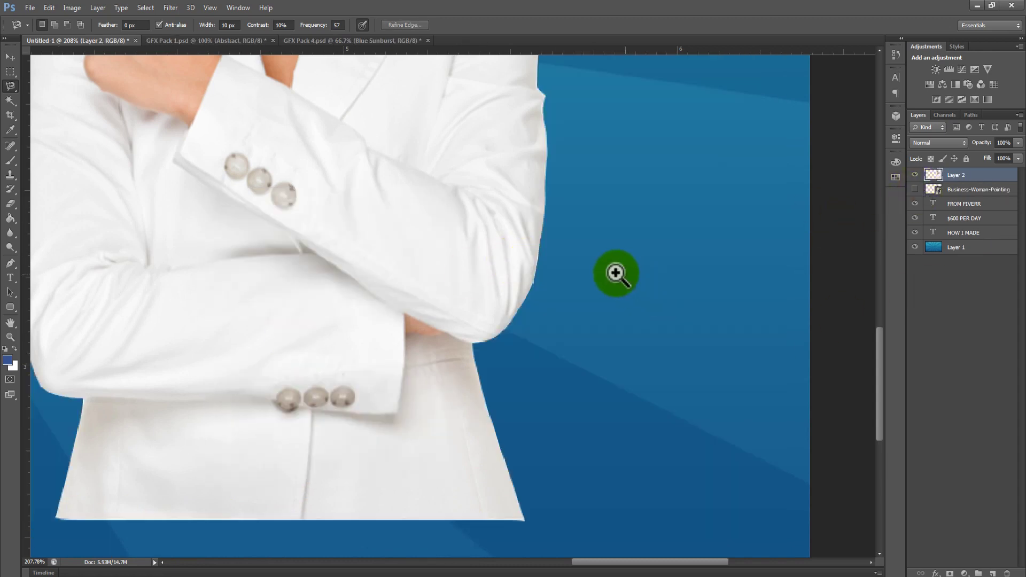
drag(615, 273, 657, 262)
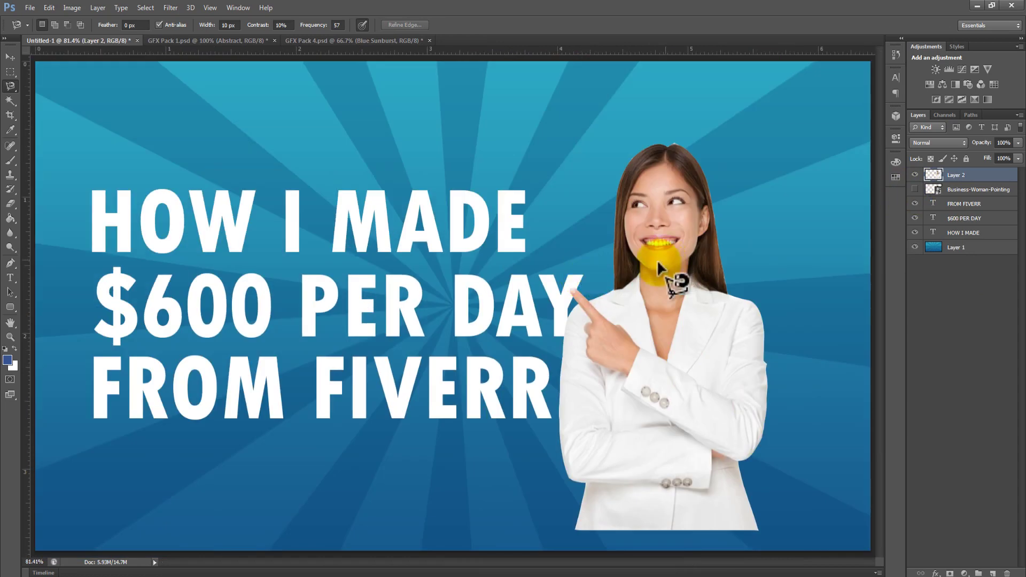
Add a 10 px white (ffffff) Outside stroke at 100% opacity to the cut-out woman on Layer 2.
right_click(956, 177)
click(889, 159)
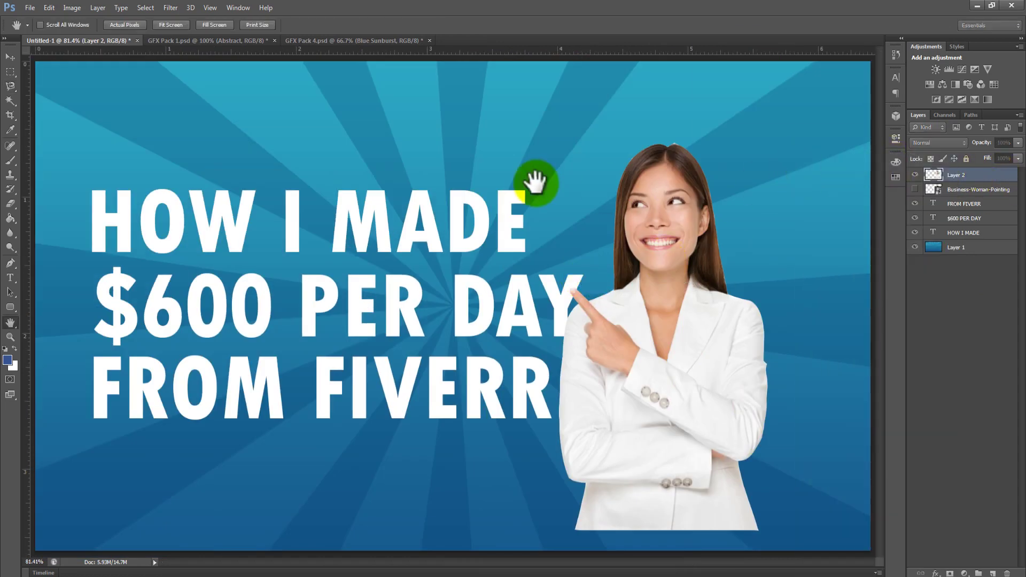
click(717, 121)
double_click(905, 73)
text(10)
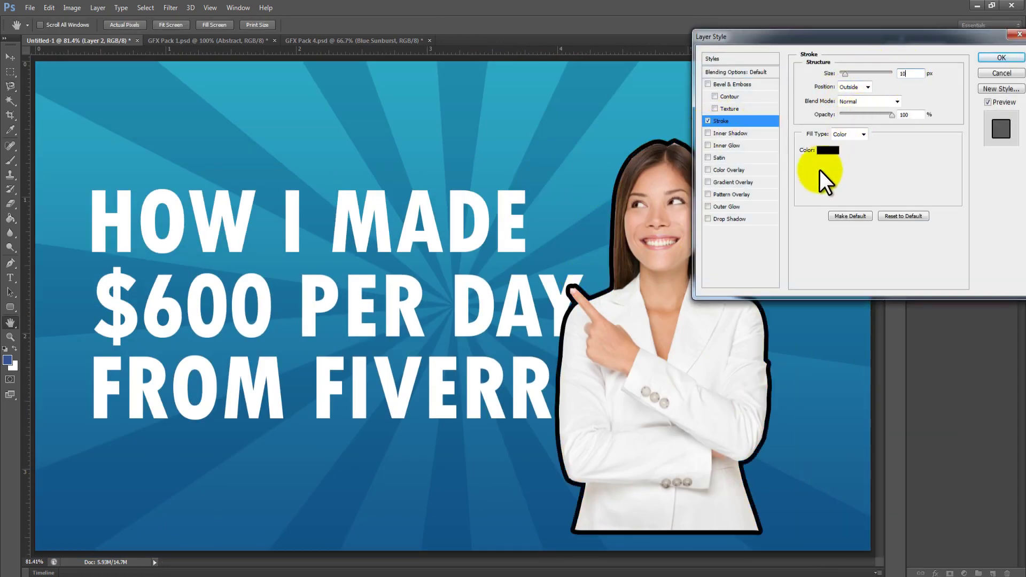
click(827, 155)
click(614, 255)
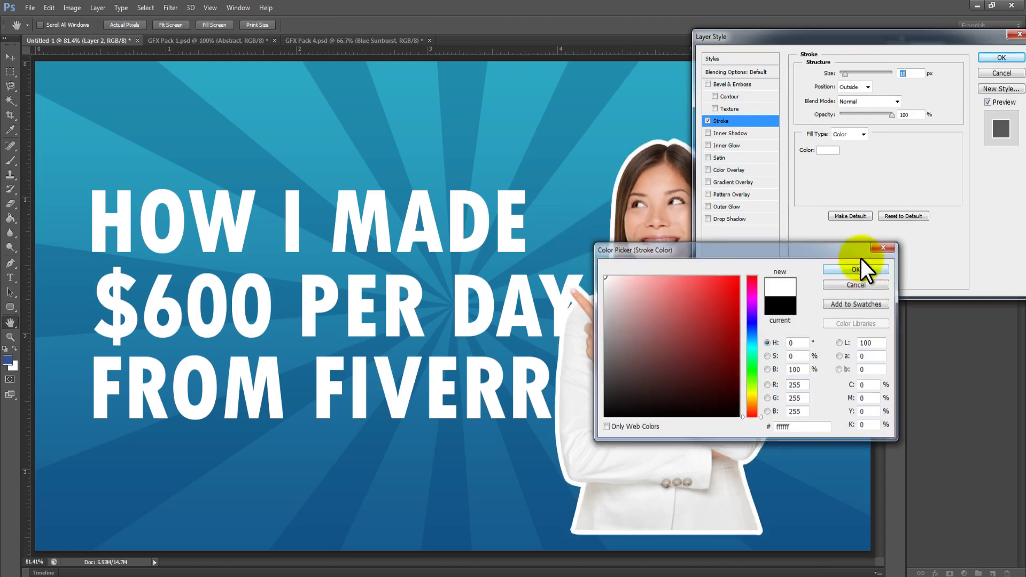
click(838, 268)
click(998, 59)
Move the cut-out woman right and down so she clears the text and her jacket reaches the canvas's lower edge.
click(10, 57)
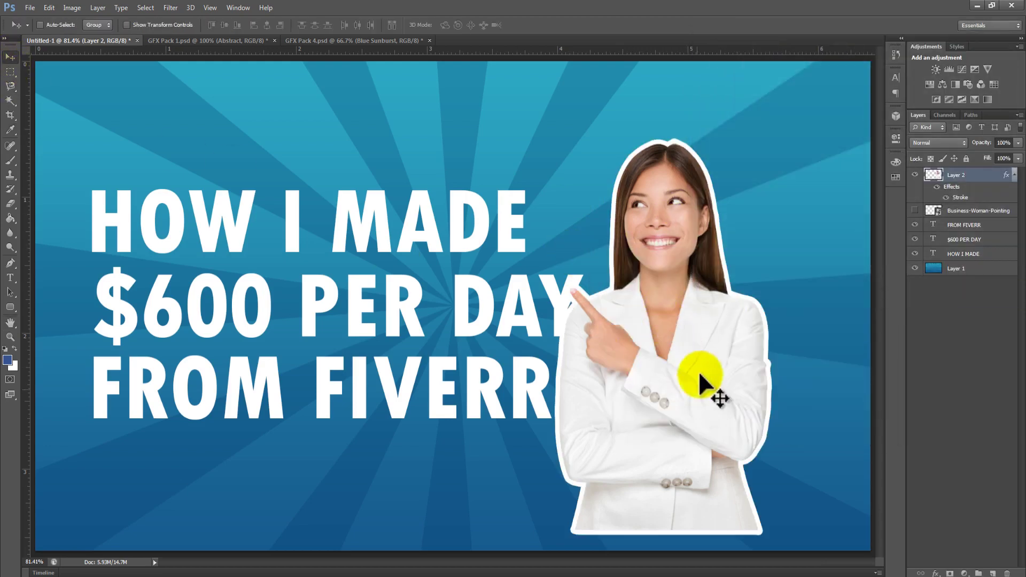
drag(662, 329, 691, 332)
key(shift+Down)
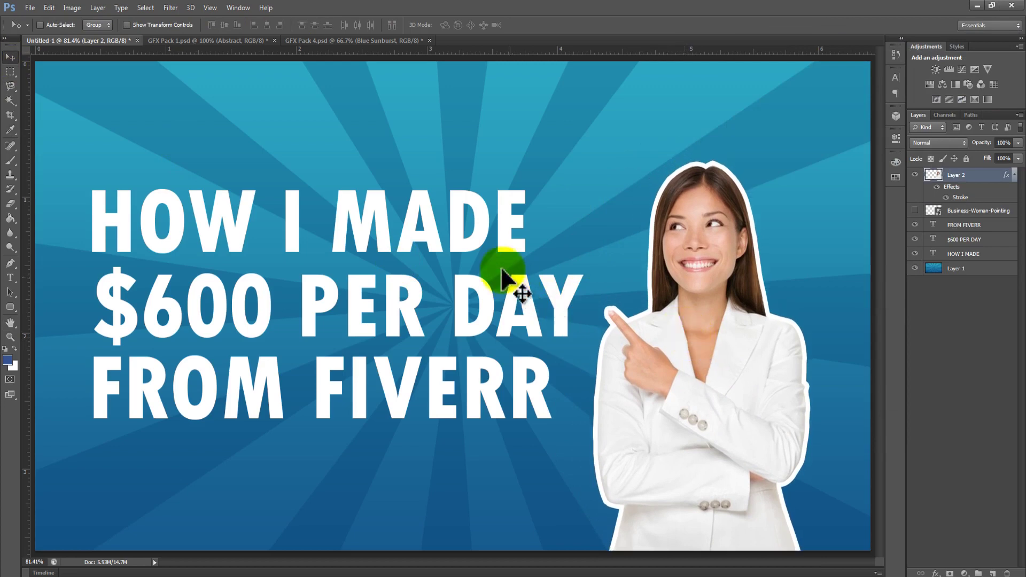
Draw a rounded rectangle of about 1061 × 179 px with a 10 px radius around "HOW I MADE" and remove its stroke.
click(10, 307)
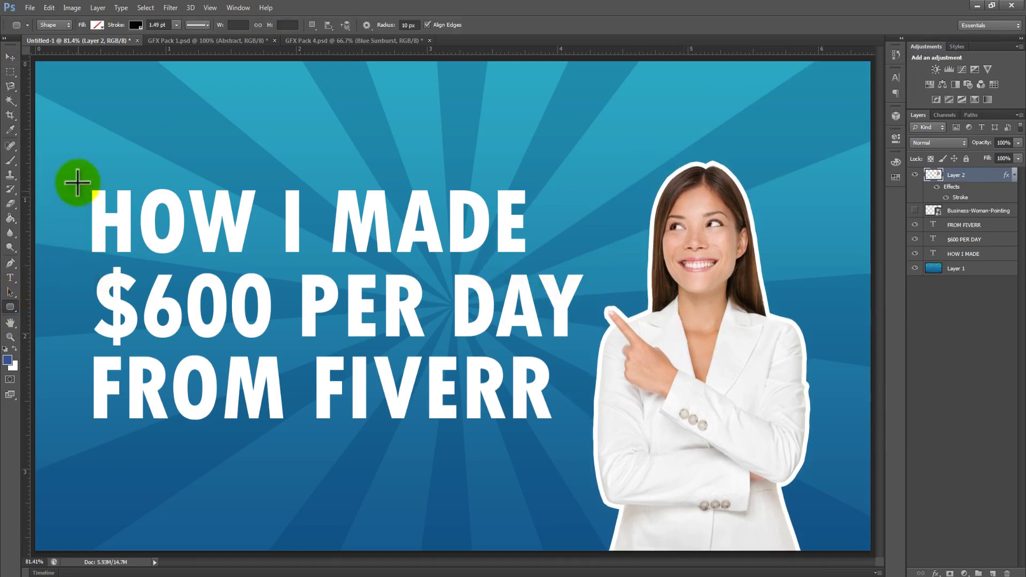
drag(77, 181, 537, 261)
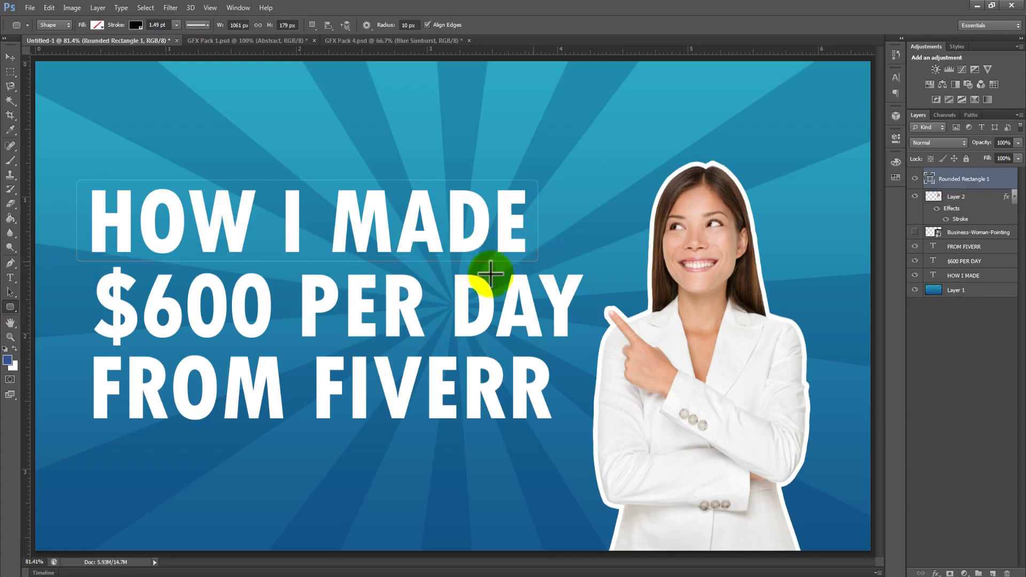
click(97, 25)
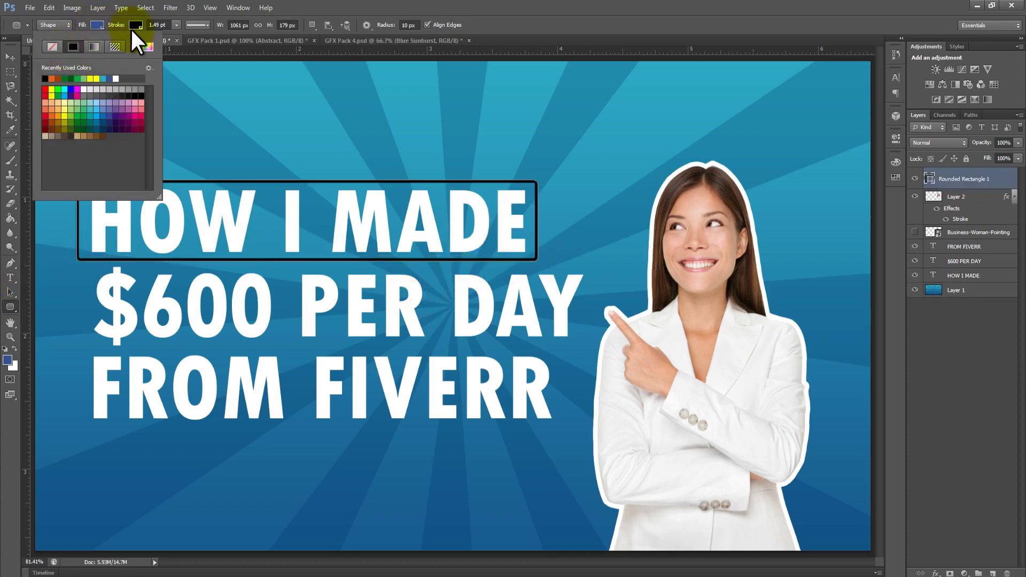
click(132, 27)
click(89, 49)
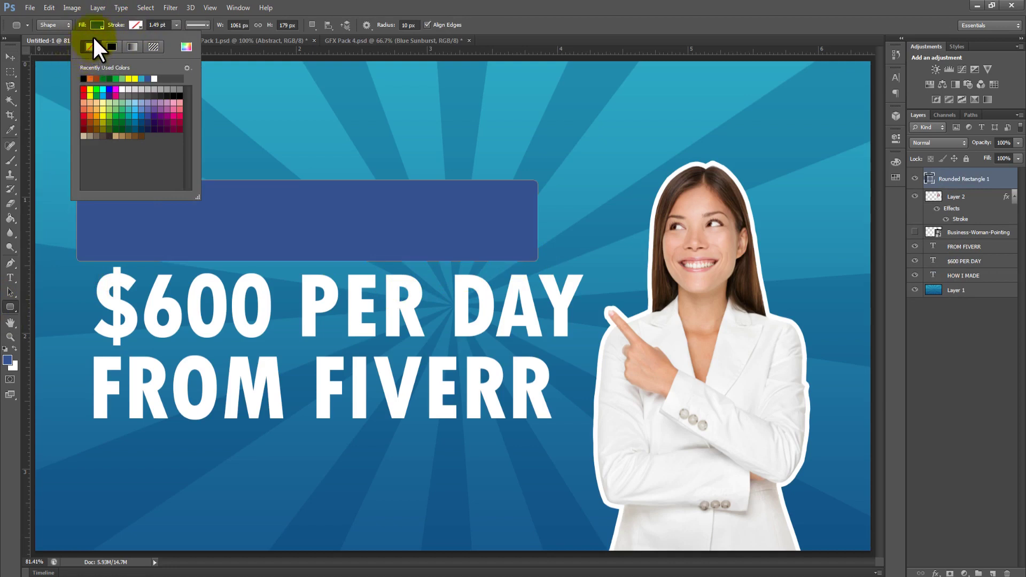
Fill the rounded rectangle with black and place its layer directly above Layer 1, beneath the text layers.
click(111, 47)
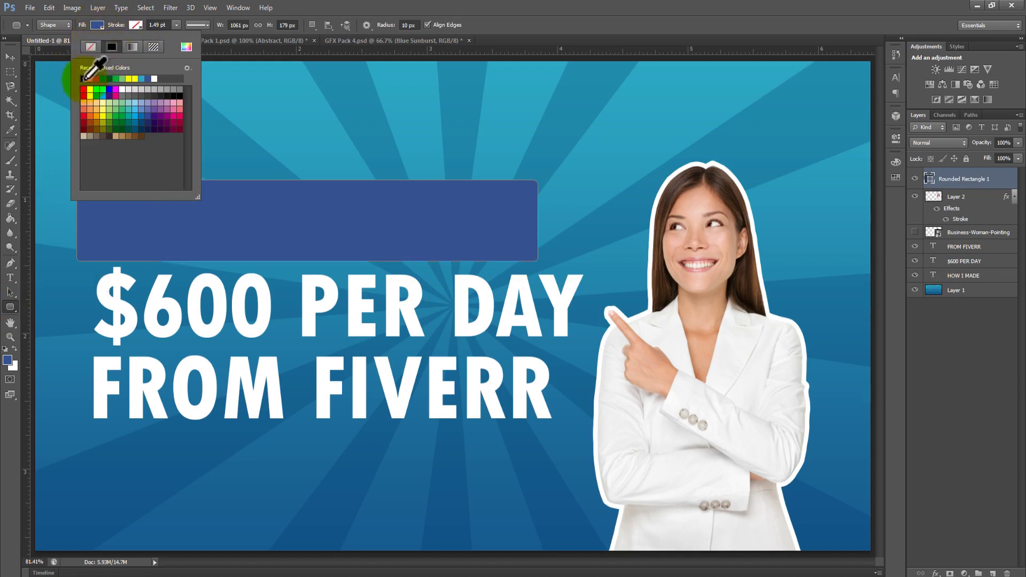
click(90, 46)
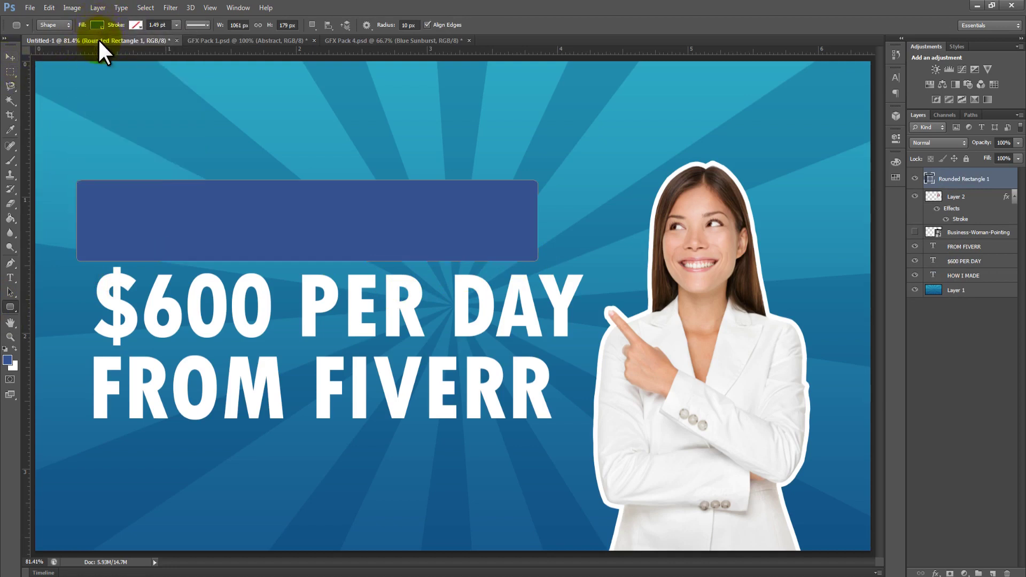
click(97, 25)
click(46, 79)
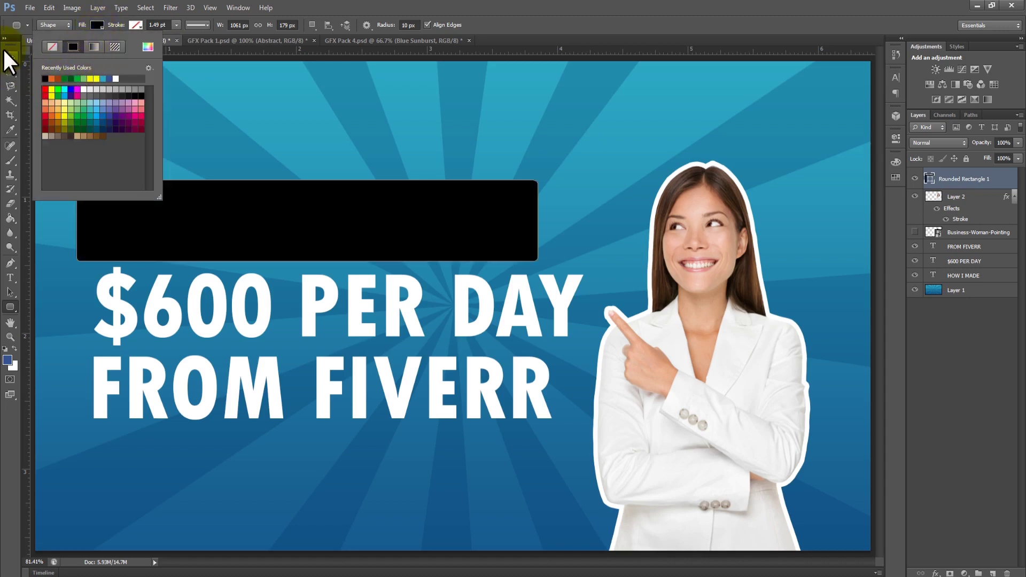
click(10, 57)
drag(986, 178, 971, 284)
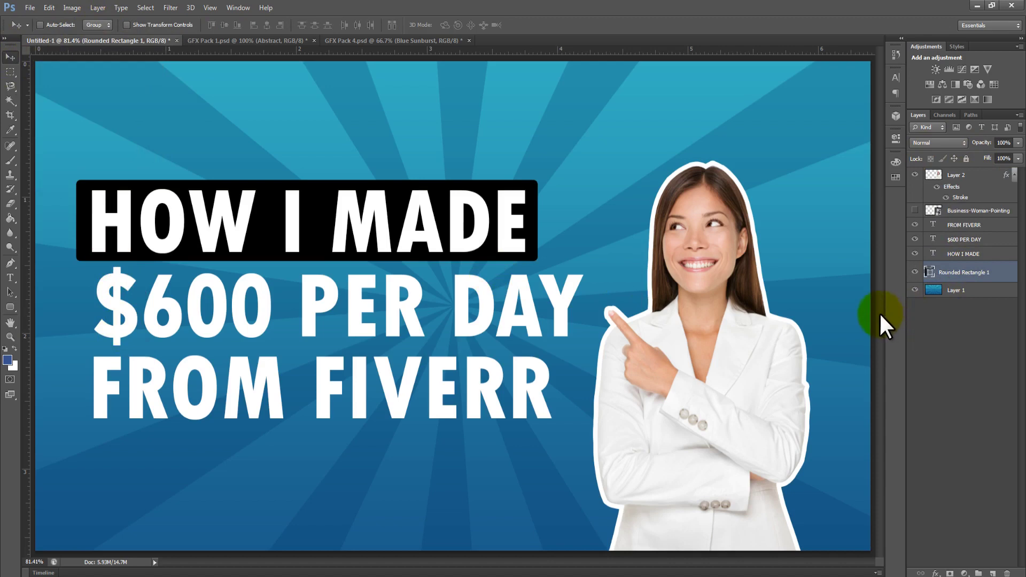
Duplicate the black rounded rectangle and move the copy straight down behind the "$600 PER DAY" text, just below the first one.
key(ctrl+j)
key(shift+Down)
key(shift+Down)
key(shift+Down)
key(shift+Down)
key(shift+Down)
key(shift+Down)
key(shift+Down)
key(shift+Down)
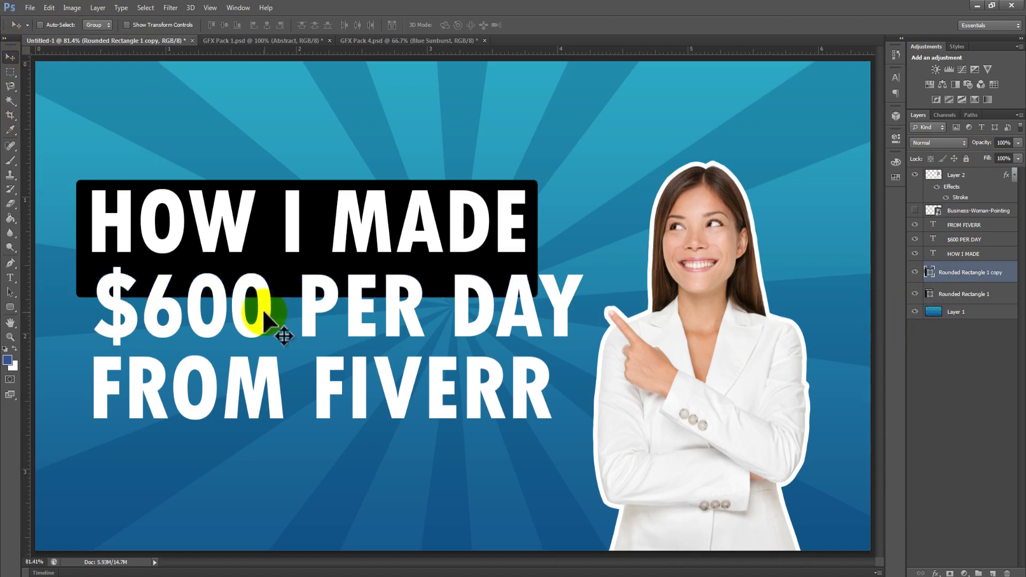
key(shift+Down)
key(shift+Down)
key(shift+Down)
key(shift+Down)
key(shift+Down)
key(shift+Down)
key(shift+Down)
key(shift+Down)
key(shift+Down)
key(shift+Down)
key(shift+Down)
key(shift+Down)
key(shift+Up)
key(shift+Up)
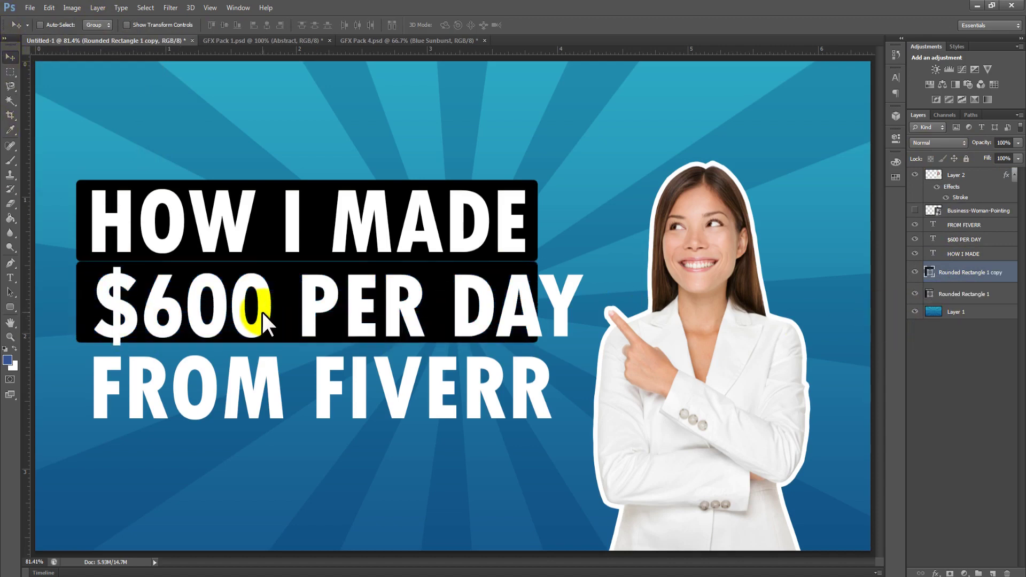
Enlarge the copied rectangle rightward and downward to about 110% so it fully backs the "$600 PER DAY" text.
key(ctrl+t)
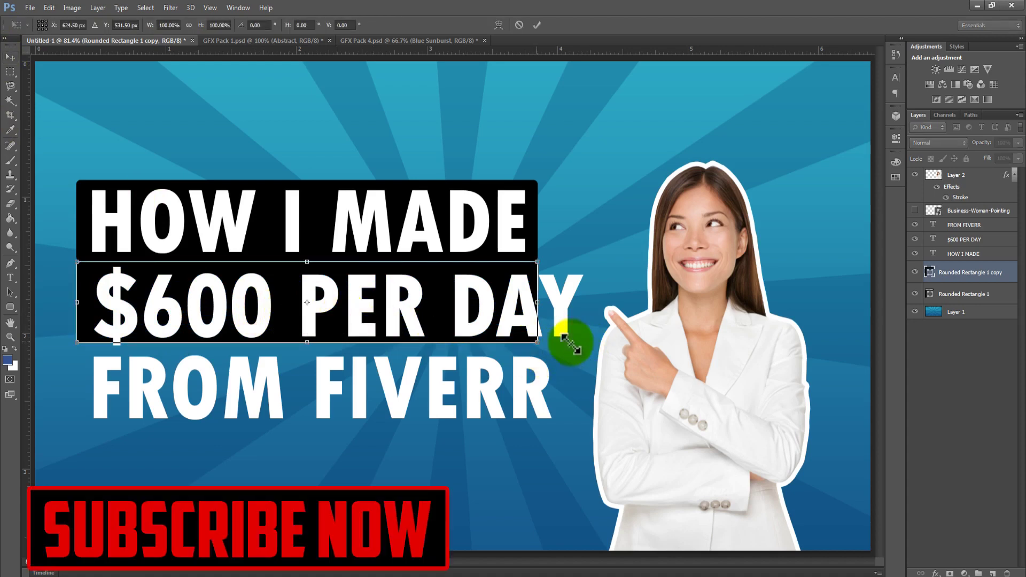
drag(570, 344, 586, 352)
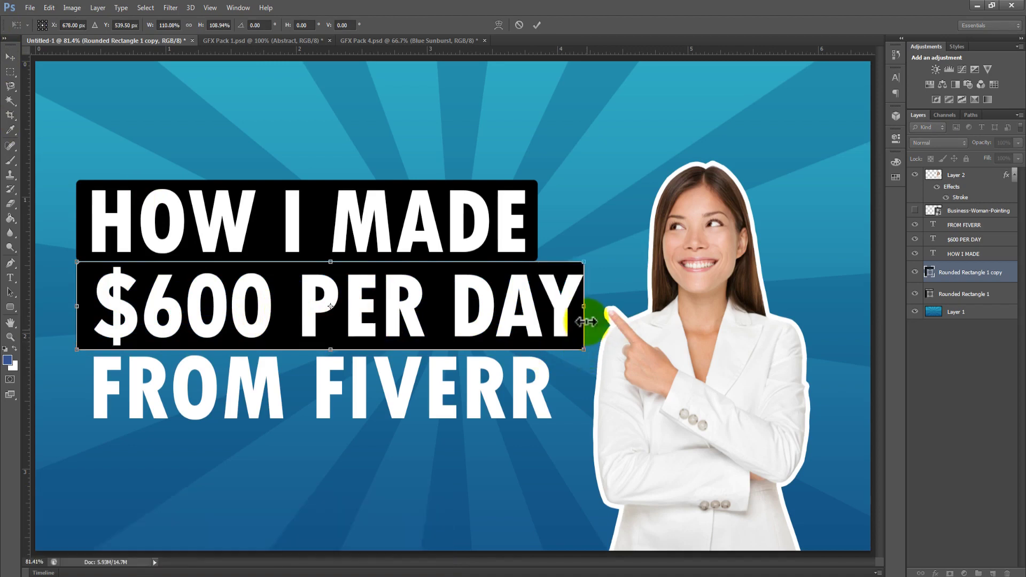
key(Return)
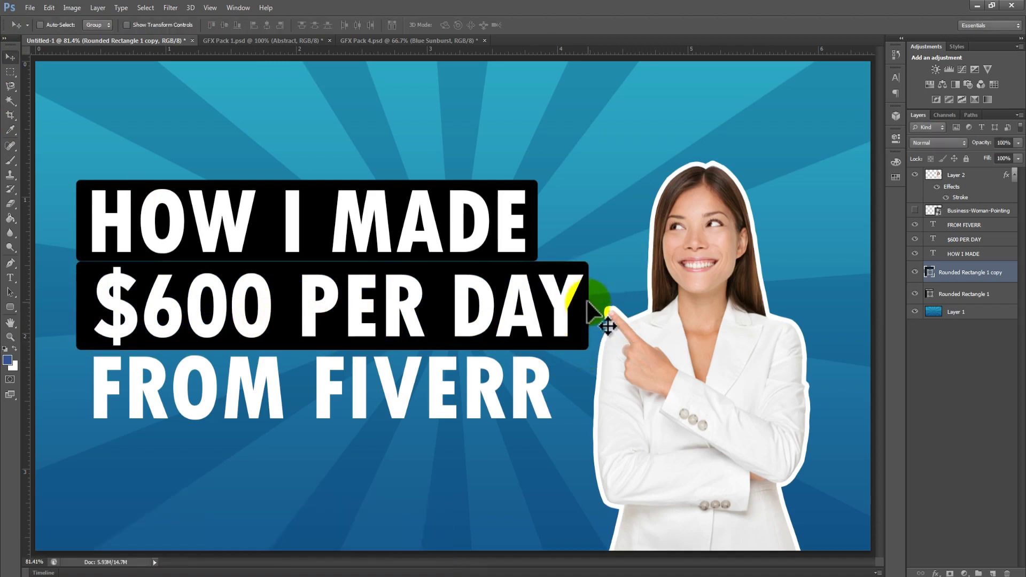
Move the first black rectangle and its "HOW I MADE" text up slightly to leave a gap above the second rectangle.
click(956, 295)
key(shift+Up)
click(962, 254)
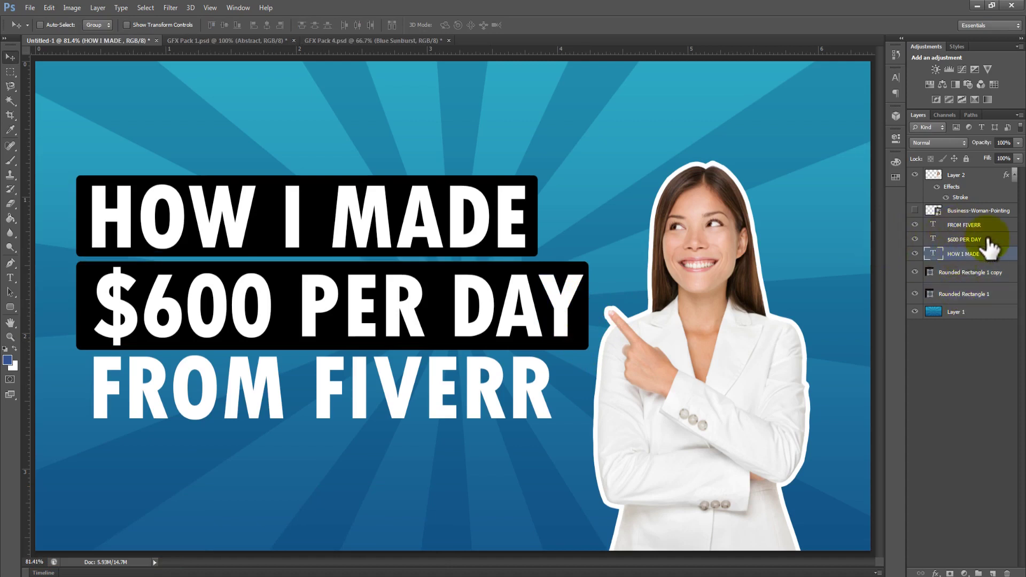
Duplicate the first black rectangle and move the copy straight down behind "FROM FIVERR", just below the second rectangle.
click(964, 296)
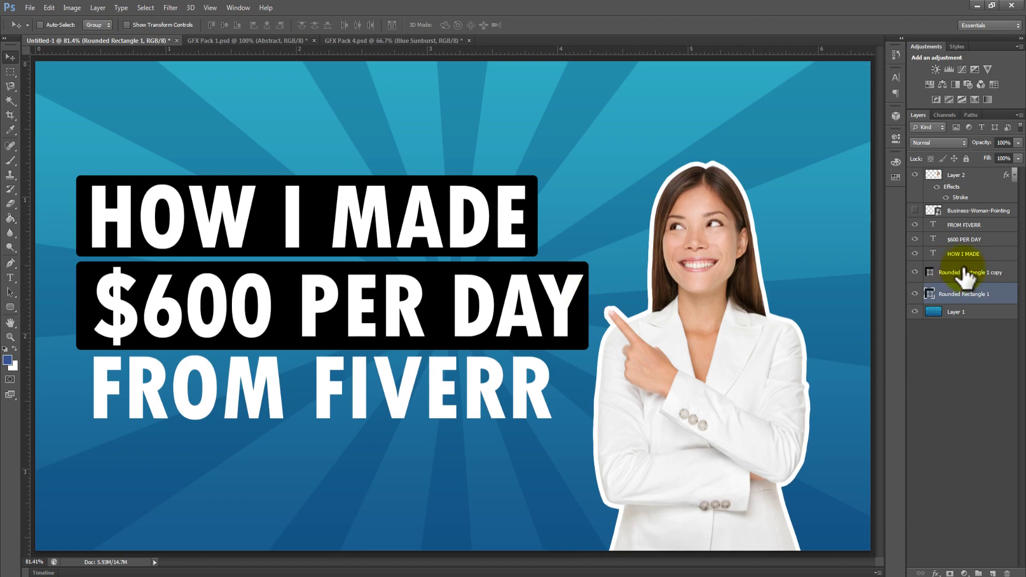
key(ctrl+j)
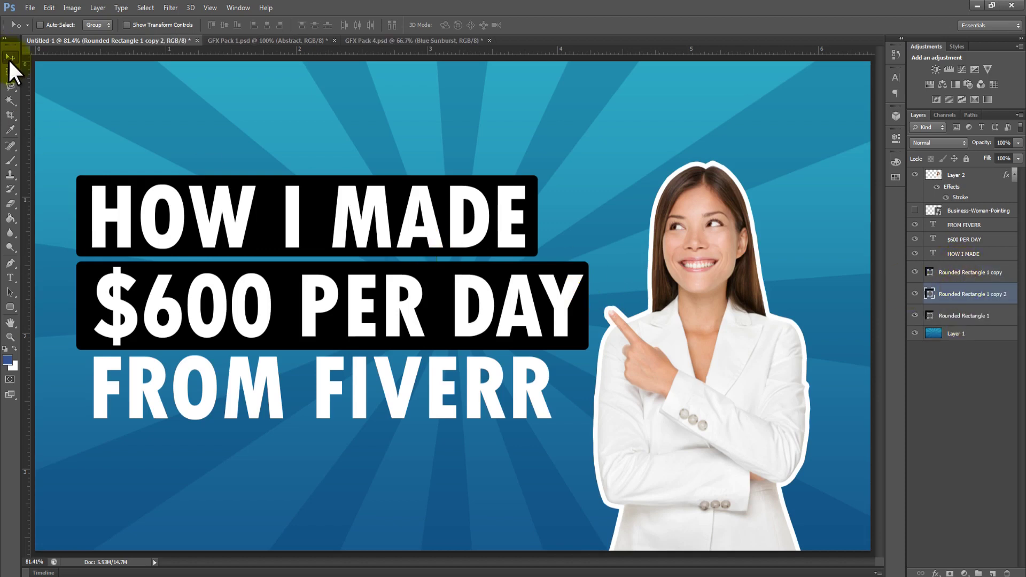
key(shift+Down)
key(shift+Down)
key(shift+Down)
key(shift+Down)
key(shift+Down)
key(shift+Down)
key(shift+Down)
key(shift+Down)
key(shift+Down)
key(shift+Down)
key(shift+Down)
key(shift+Down)
key(shift+Down)
key(shift+Down)
key(shift+Down)
key(shift+Down)
key(shift+Down)
key(shift+Down)
key(shift+Down)
key(shift+Down)
key(shift+Down)
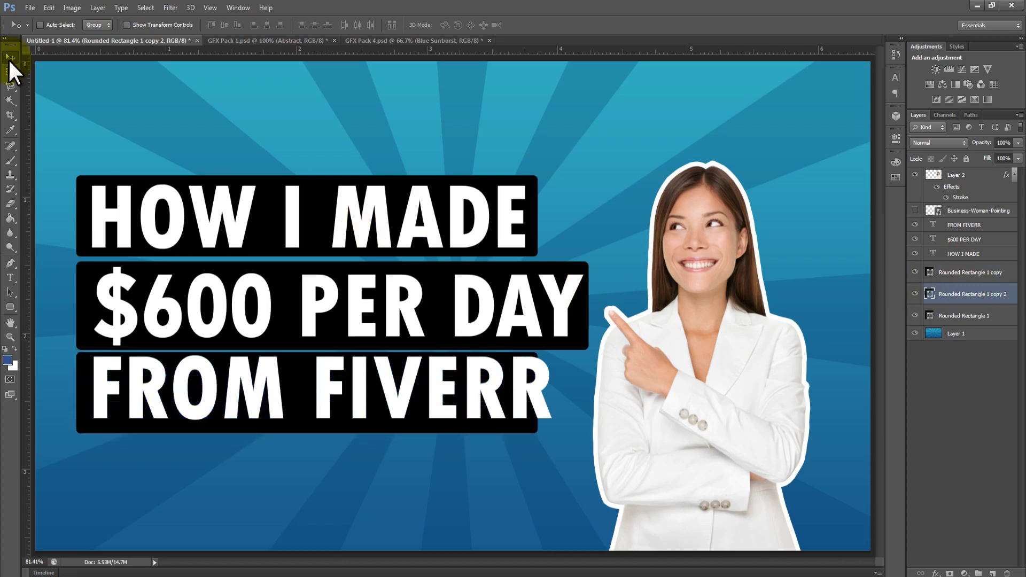
key(Up)
key(Up)
key(Up)
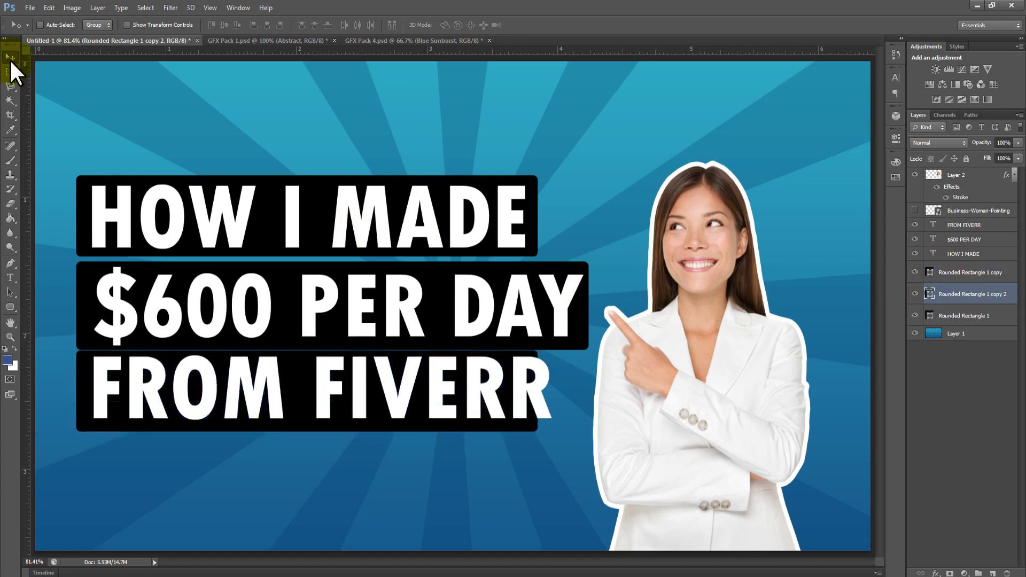
Widen the third black rectangle to the right so it fully backs the "FROM FIVERR" text.
key(ctrl+t)
mouse_move(537, 391)
mouse_down()
mouse_move(558, 389)
mouse_move(548, 388)
mouse_up()
key(Return)
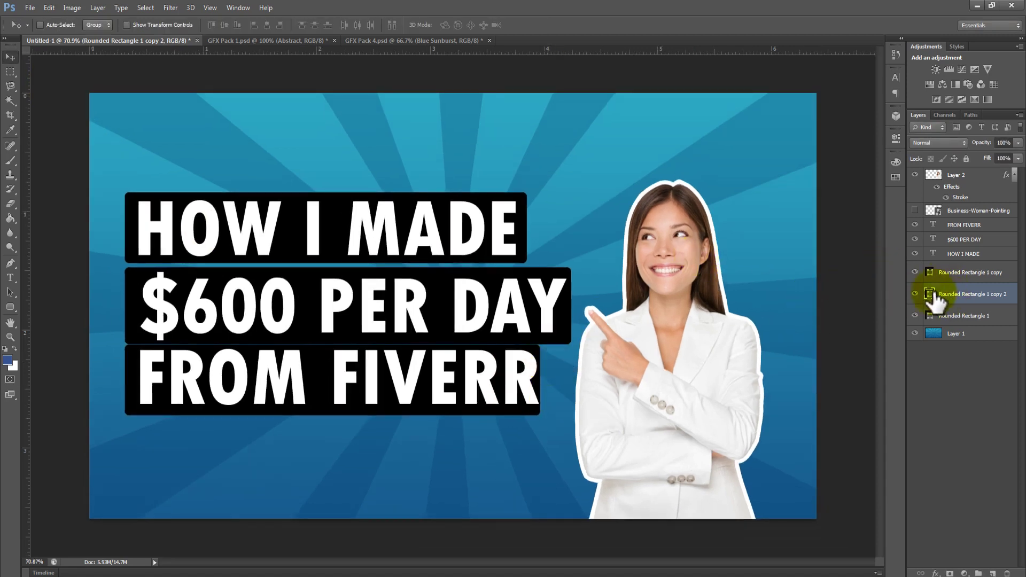
Change the fill of the rounded rectangle behind "$600 PER DAY" from black to orange.
click(961, 272)
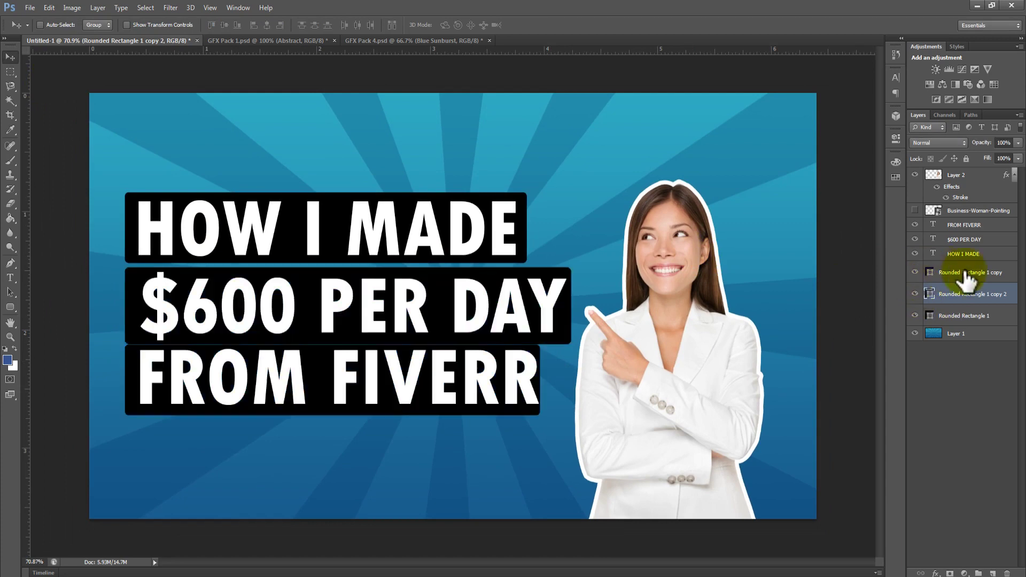
click(104, 25)
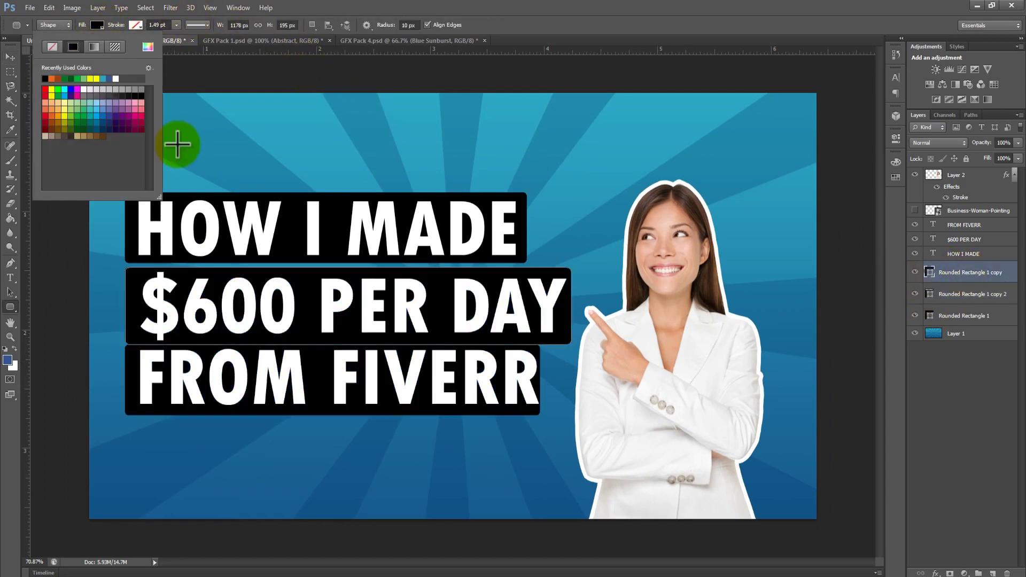
click(46, 79)
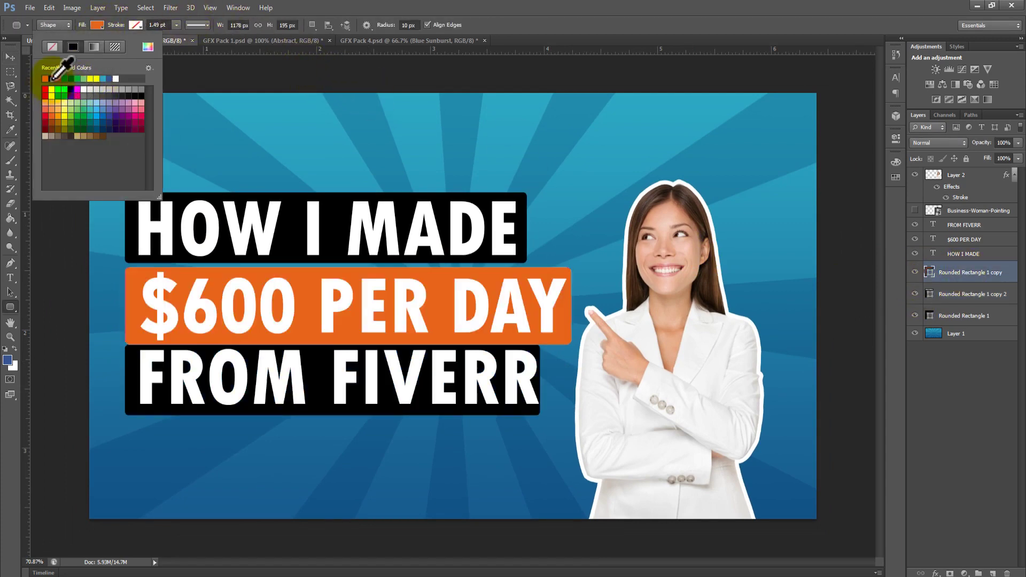
click(12, 58)
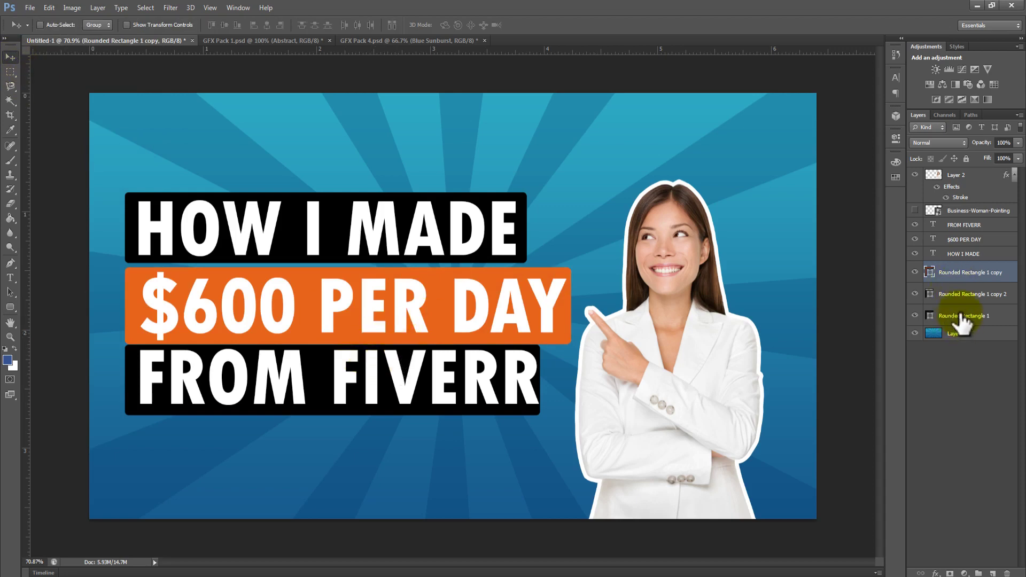
Nudge the third black rectangle and its "FROM FIVERR" text down slightly to leave a gap below the orange rectangle.
click(953, 295)
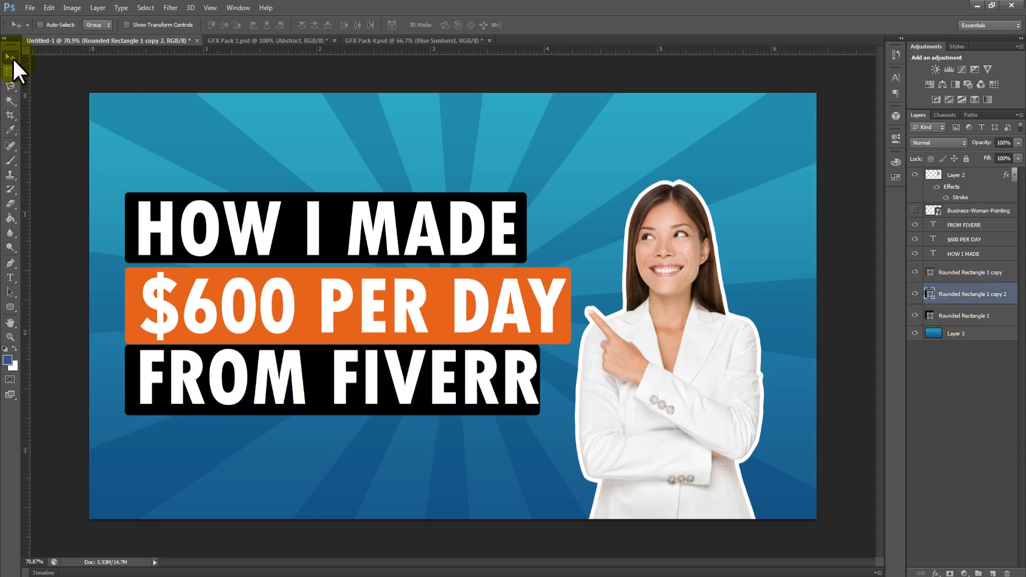
key(shift+Down)
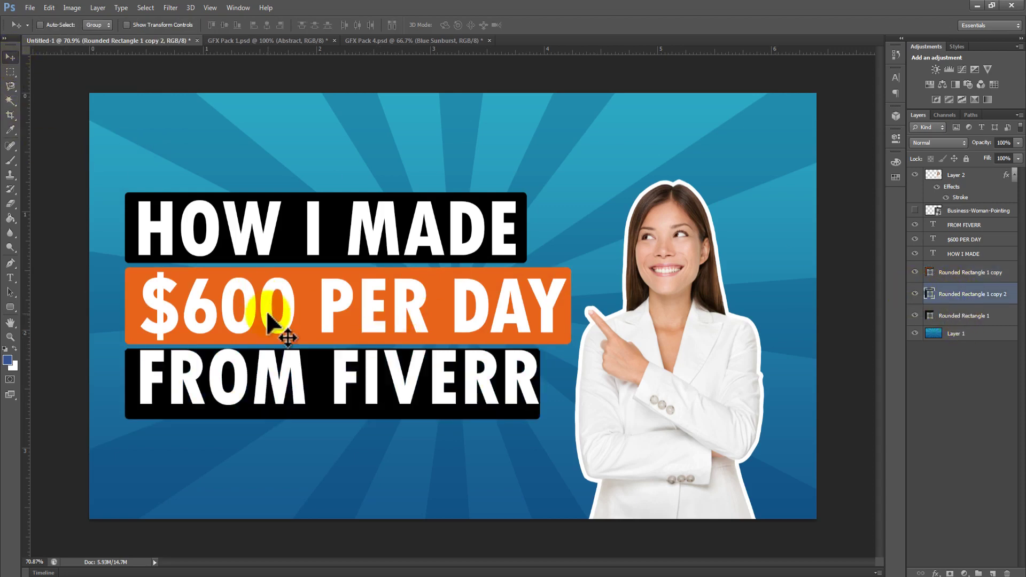
click(973, 224)
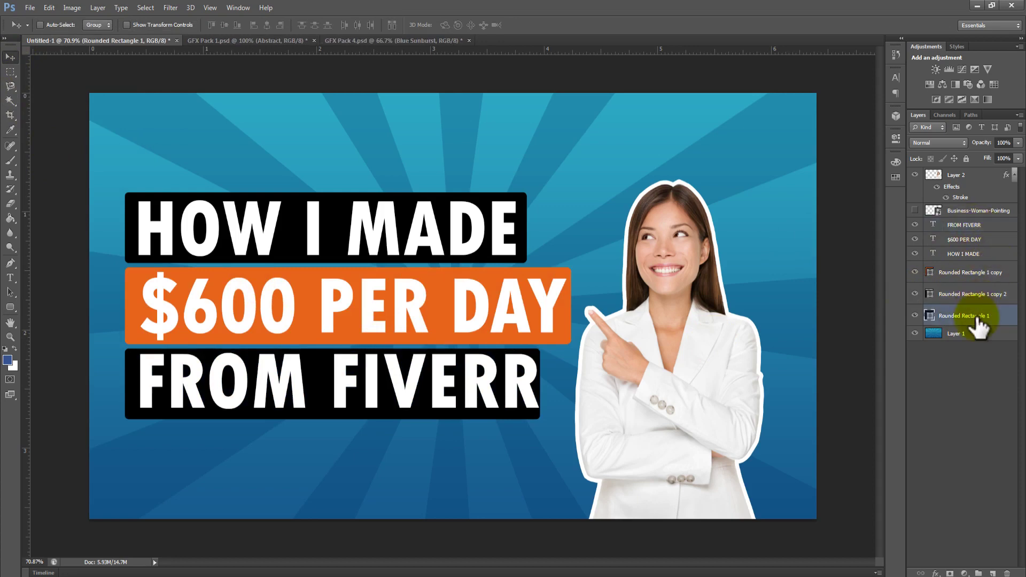
Center the "HOW I MADE" and "$600 PER DAY" texts horizontally within their own rectangles.
click(964, 253)
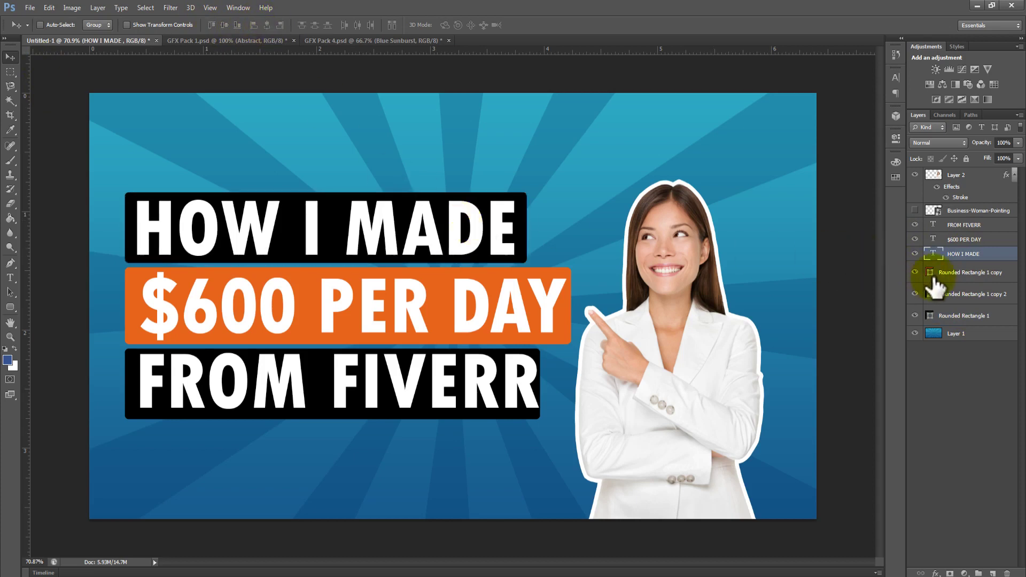
click(948, 273)
click(959, 239)
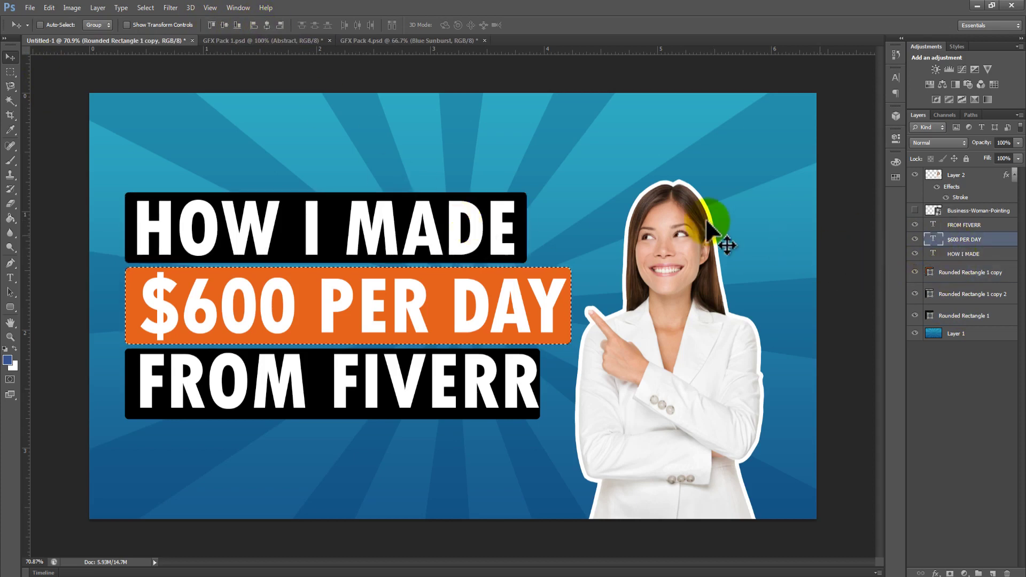
click(266, 24)
click(787, 342)
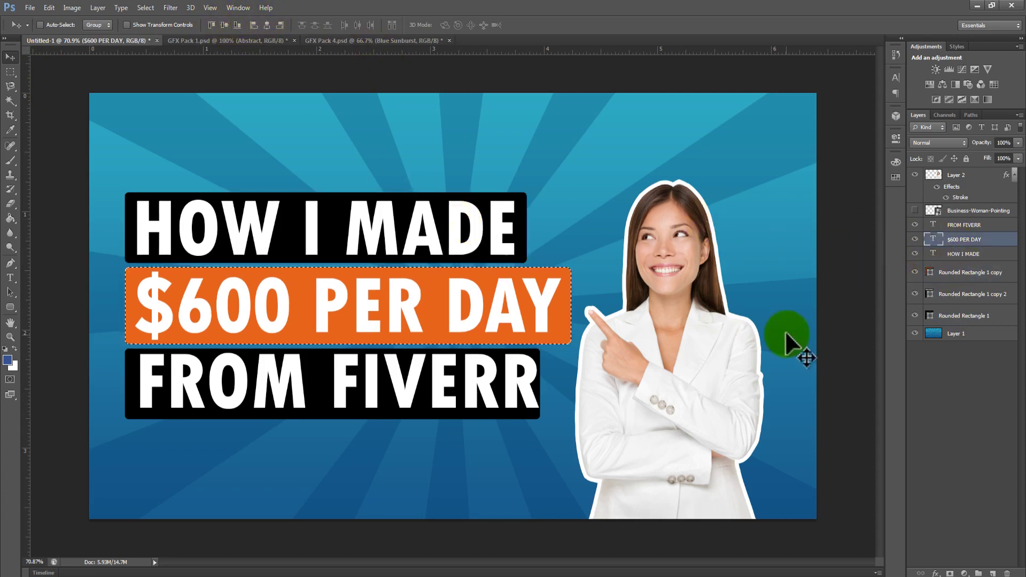
Align the "FROM FIVERR" text to the vertical and horizontal center of the third black rectangle, then deselect.
click(914, 315)
click(915, 315)
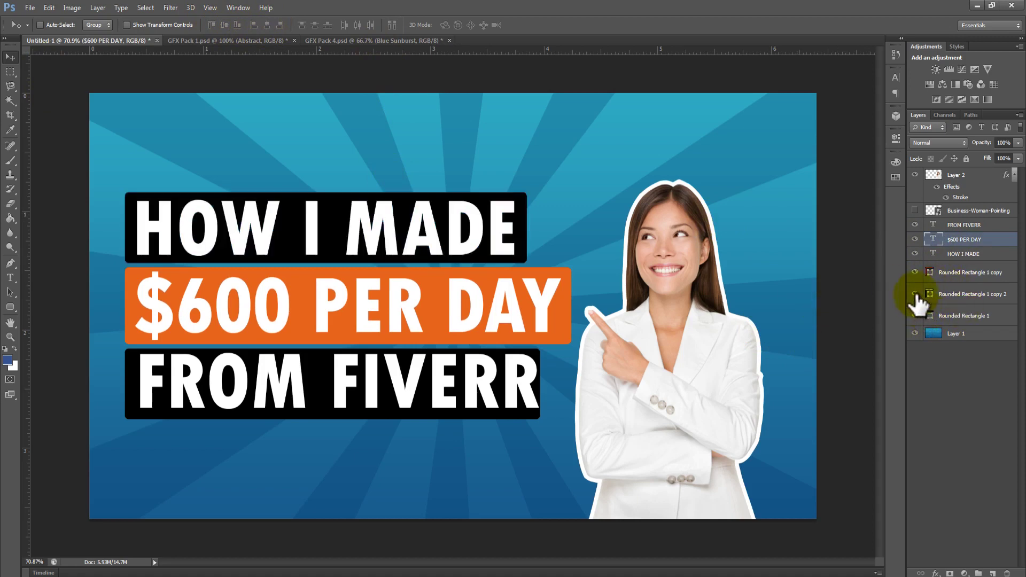
click(915, 293)
click(914, 294)
click(945, 293)
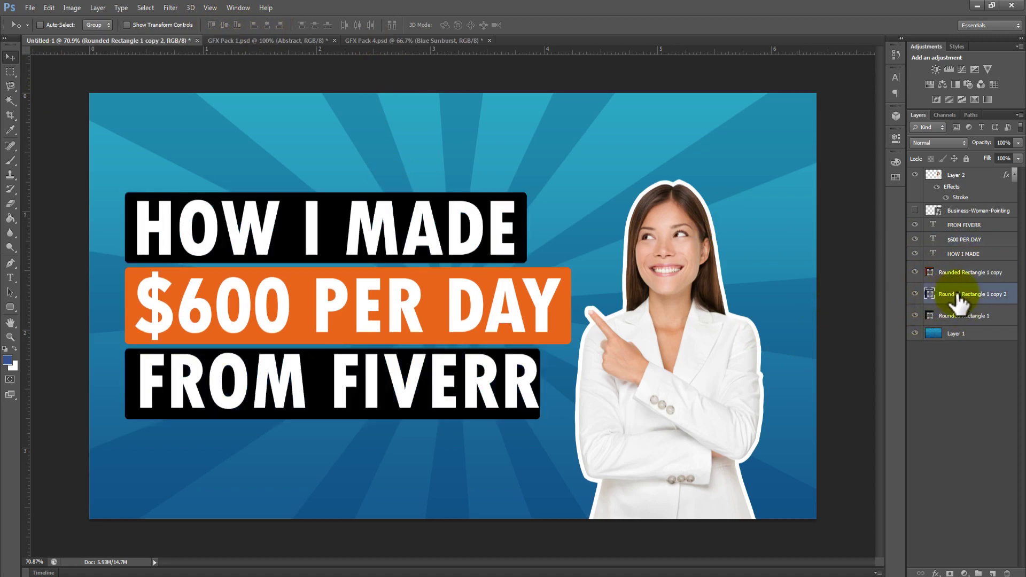
click(962, 225)
click(224, 25)
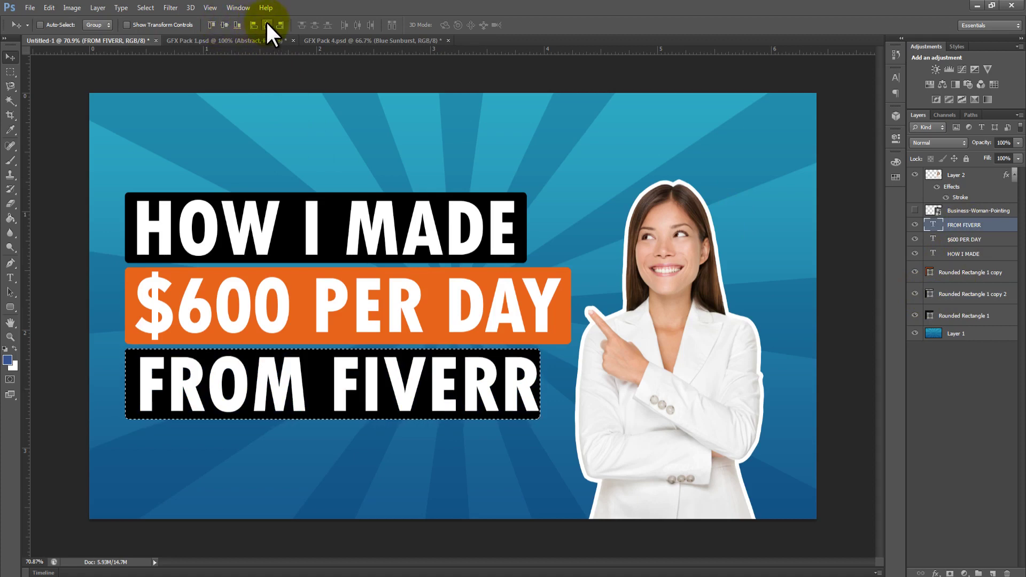
click(267, 24)
key(ctrl+d)
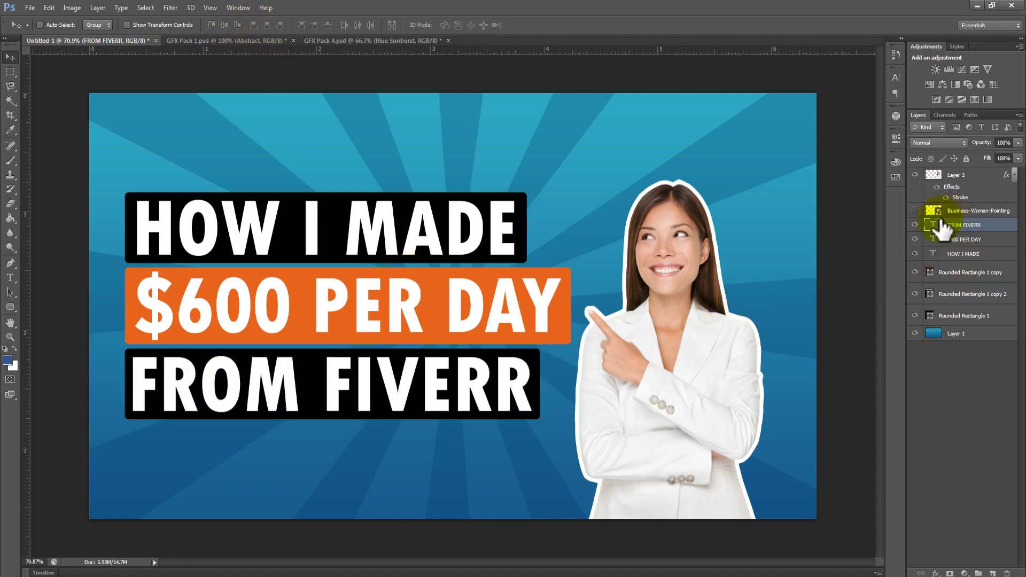
Reorder the layers so each rounded rectangle sits directly beneath its own text layer.
drag(949, 273, 943, 249)
click(929, 273)
click(915, 294)
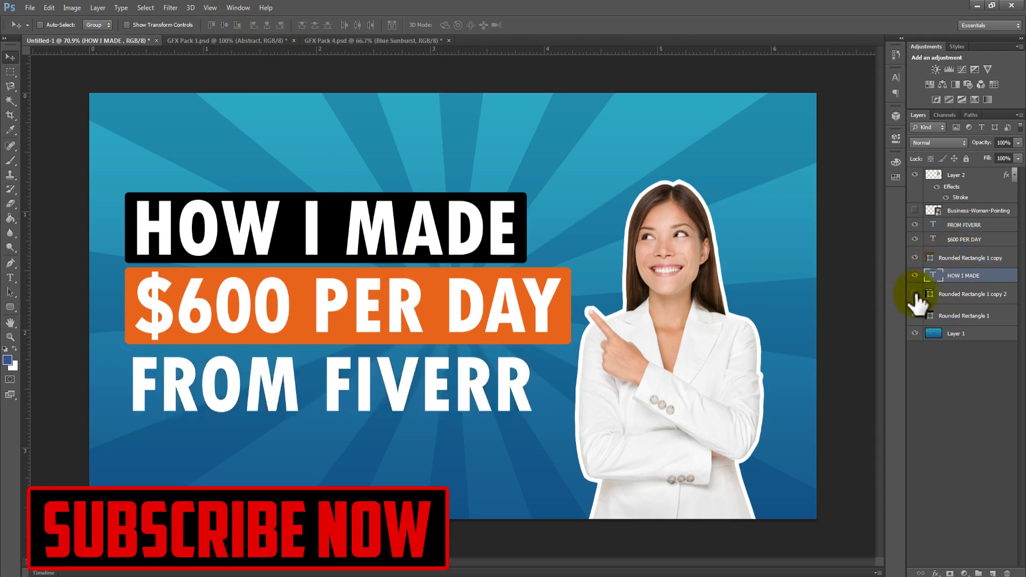
click(915, 295)
drag(935, 295, 936, 232)
Group the three text layers together with their three rounded rectangles.
click(960, 317)
shift+click(964, 225)
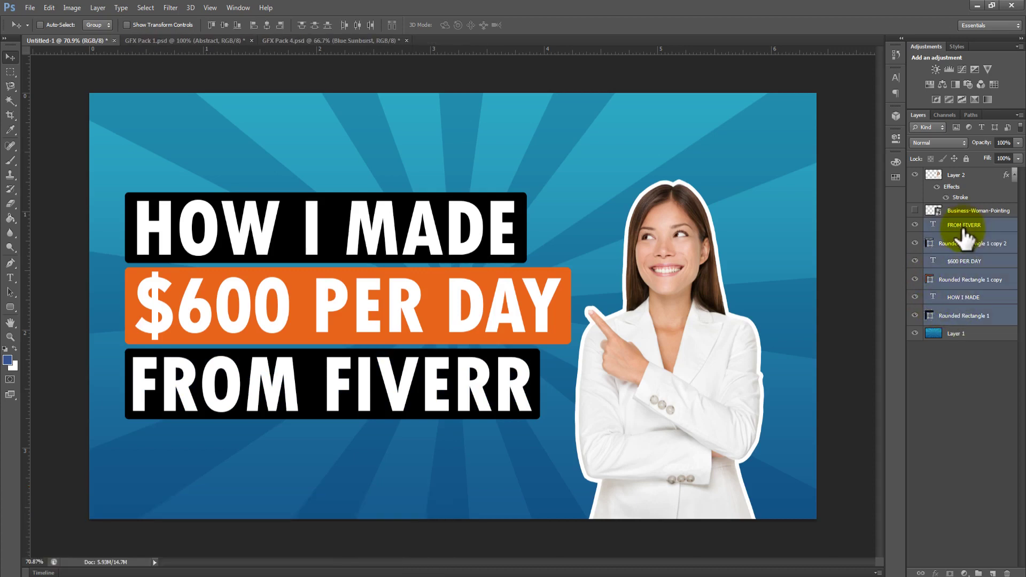
key(ctrl+g)
Rotate the text group slightly counter-clockwise and shift it a little to the left, away from the woman's finger.
key(ctrl+t)
drag(589, 179, 577, 155)
key(Return)
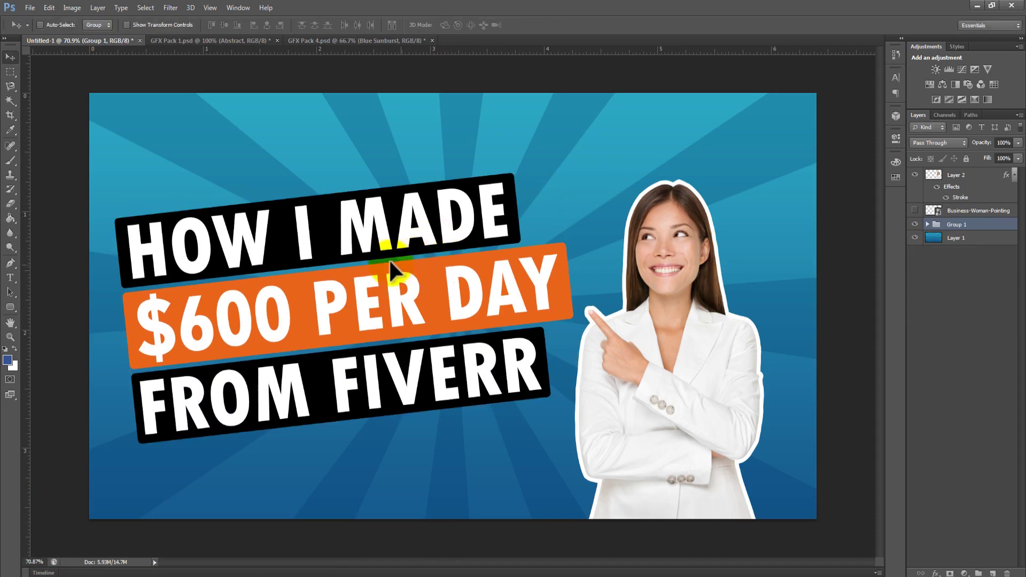
drag(397, 260, 389, 257)
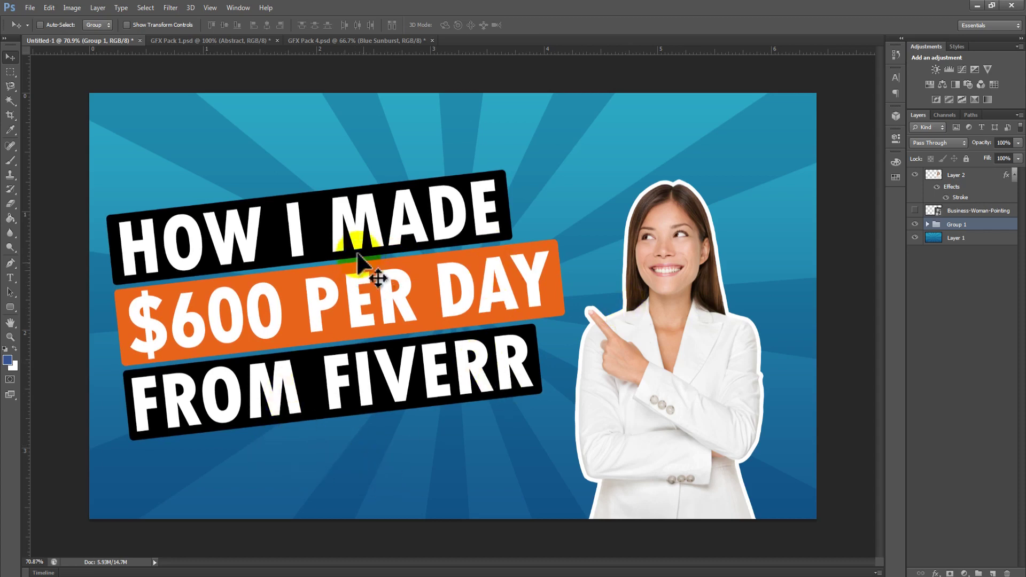
Save the thumbnail to the Desktop as a JPEG named "Thumbnail For Youtube" at maximum quality 12.
click(27, 11)
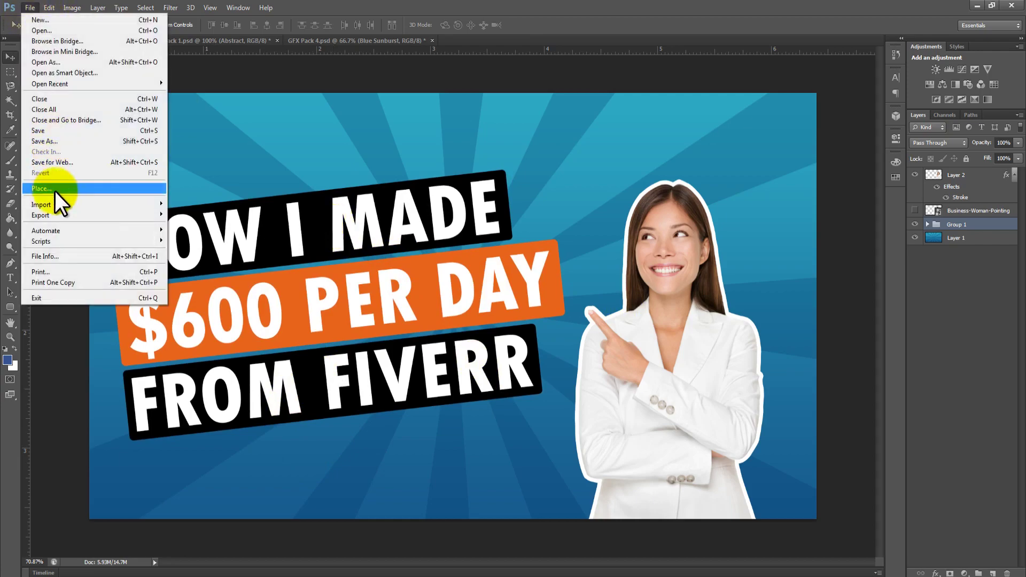
click(47, 152)
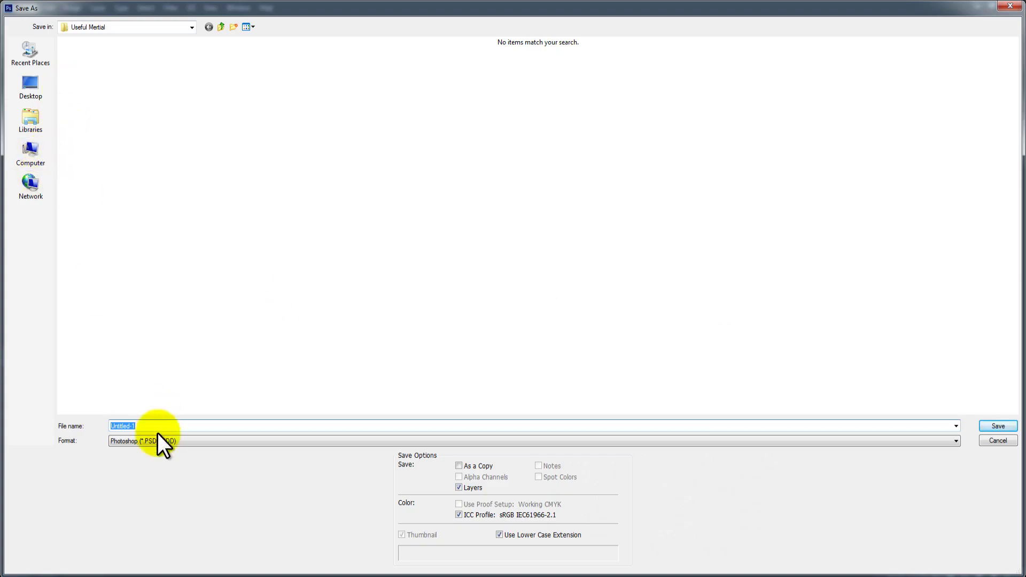
click(39, 84)
click(165, 441)
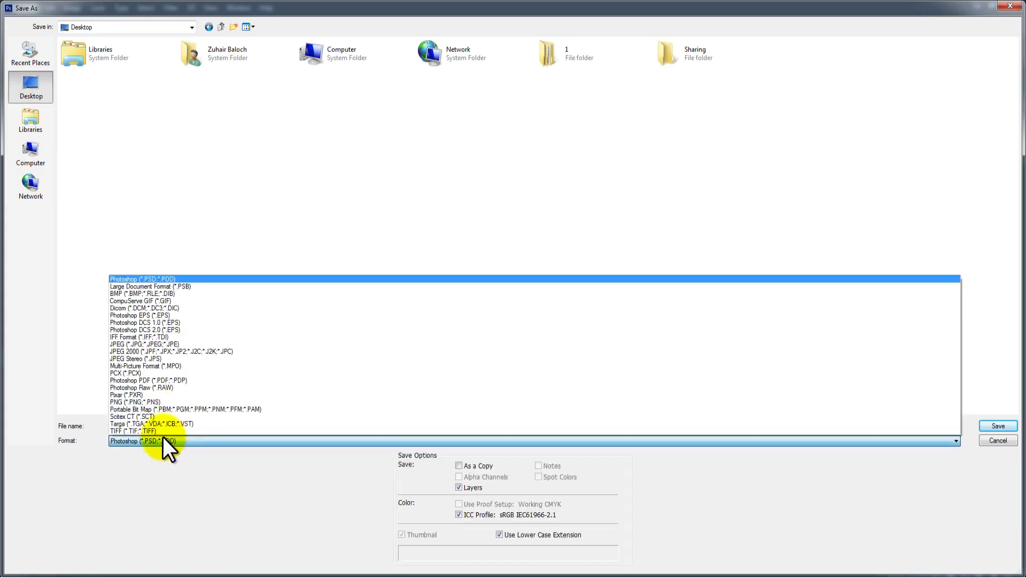
click(117, 344)
double_click(140, 426)
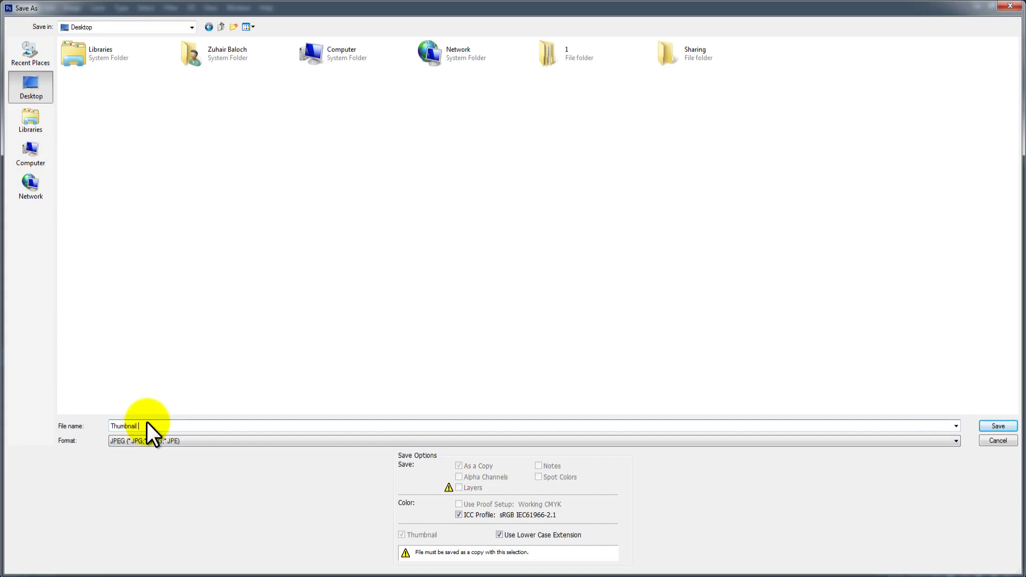
key(Return)
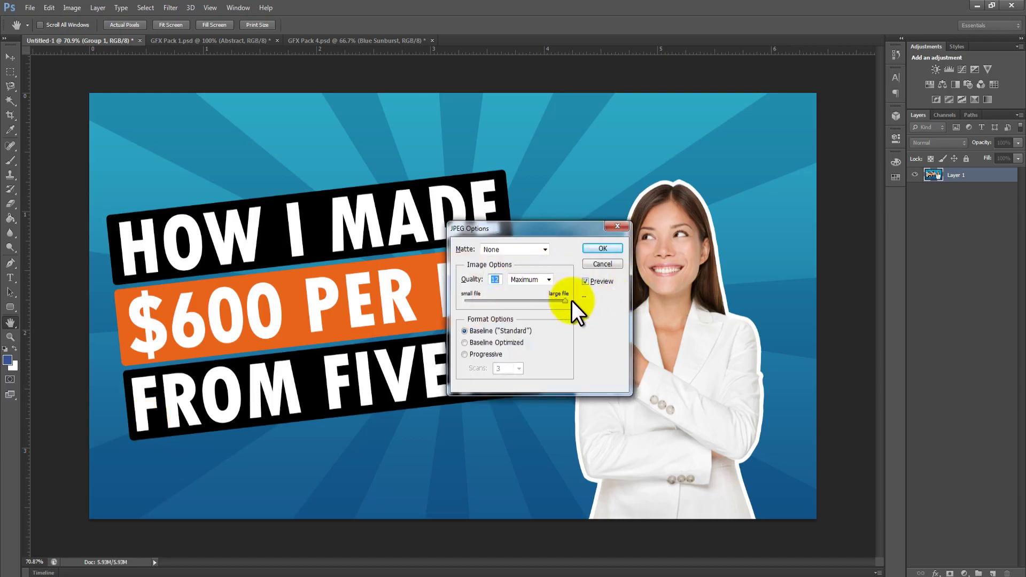
click(602, 248)
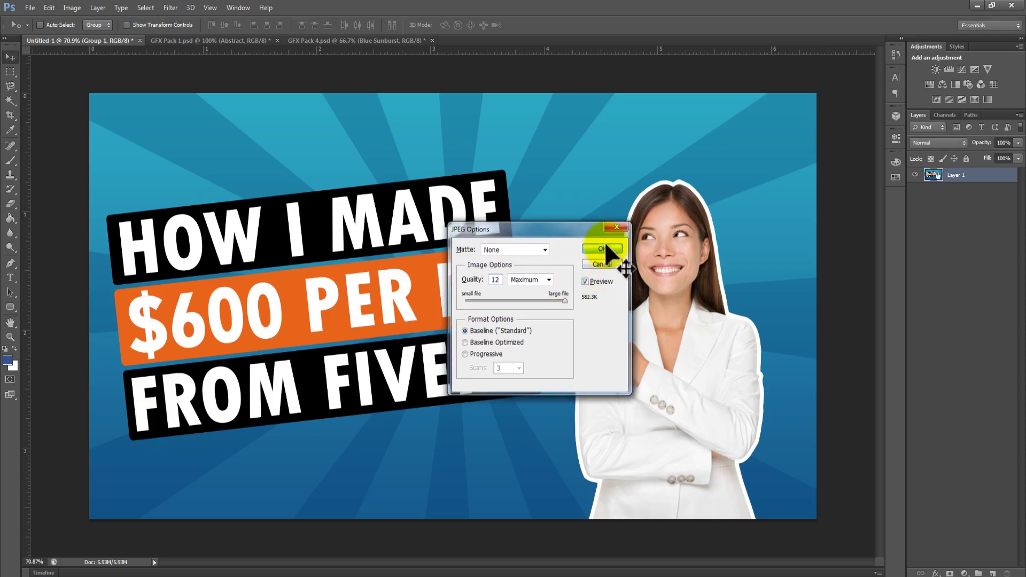
Open the saved thumbnail from the desktop in Windows Photo Viewer, inspect it up close and in full, and close the viewer.
click(977, 4)
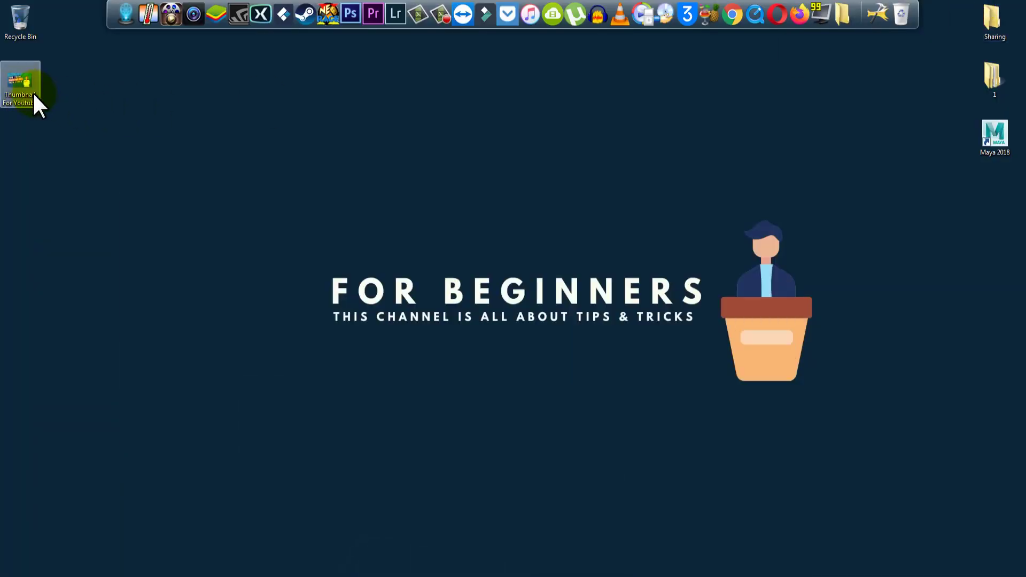
right_click(33, 99)
click(39, 97)
scroll(449, 293, up, 2)
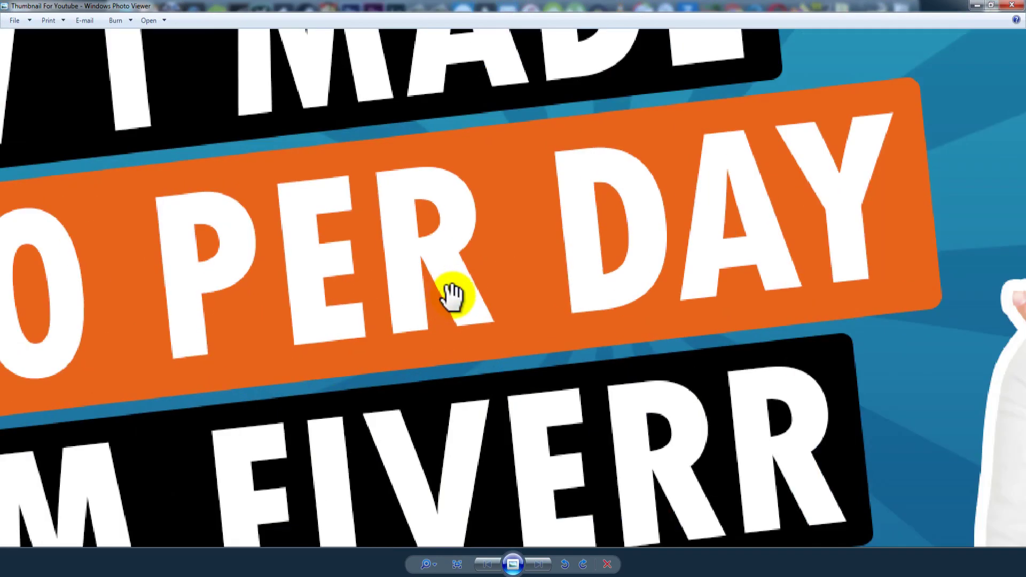
scroll(452, 296, down, 2)
scroll(790, 199, up, 2)
scroll(796, 204, down, 2)
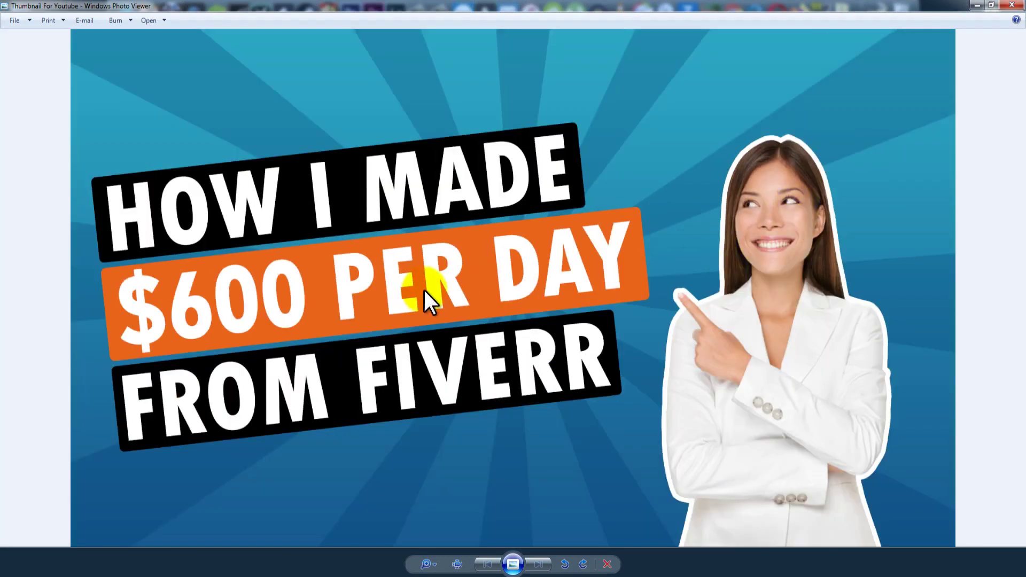
right_click(519, 2)
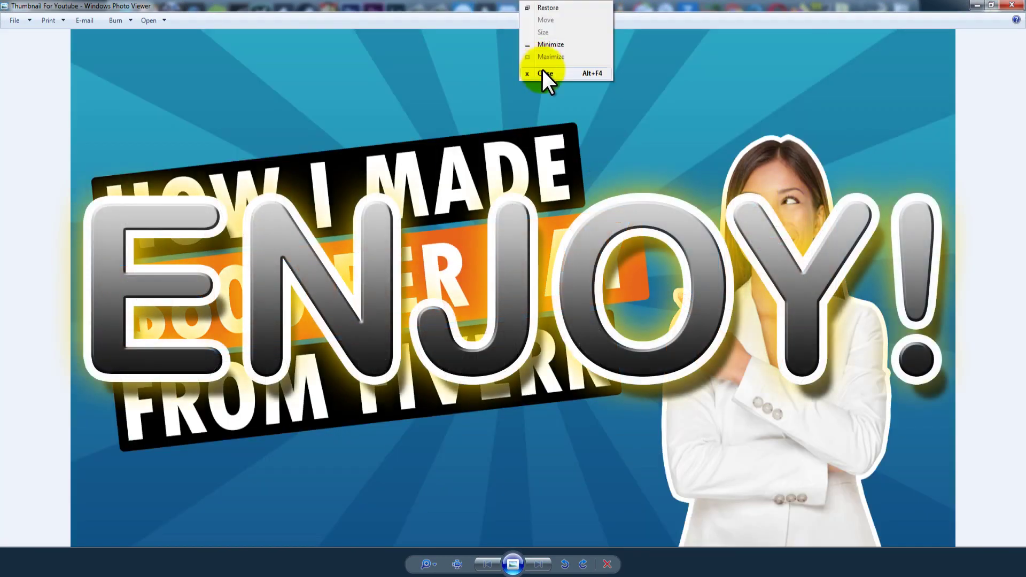
click(543, 70)
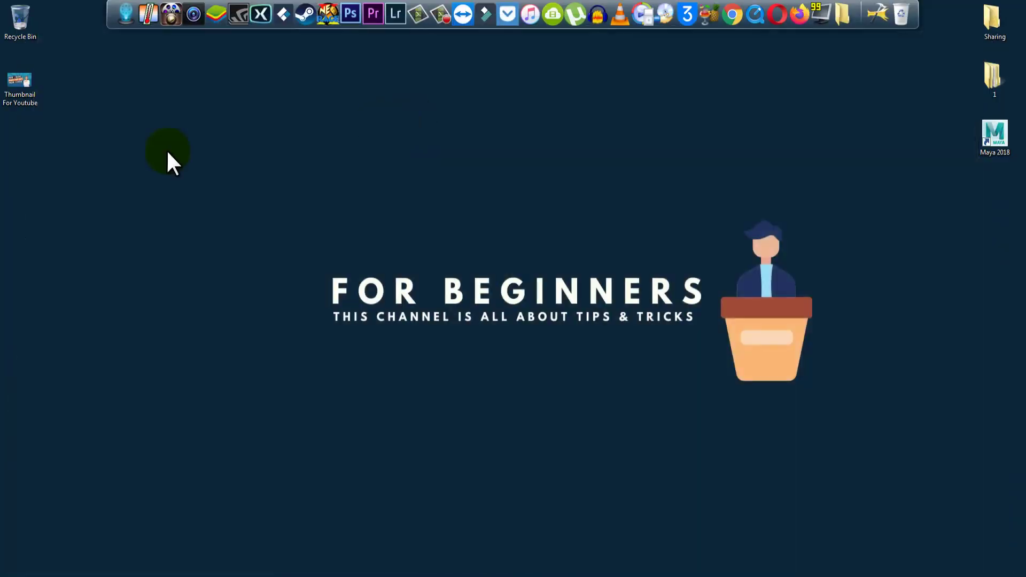
right_click(167, 151)
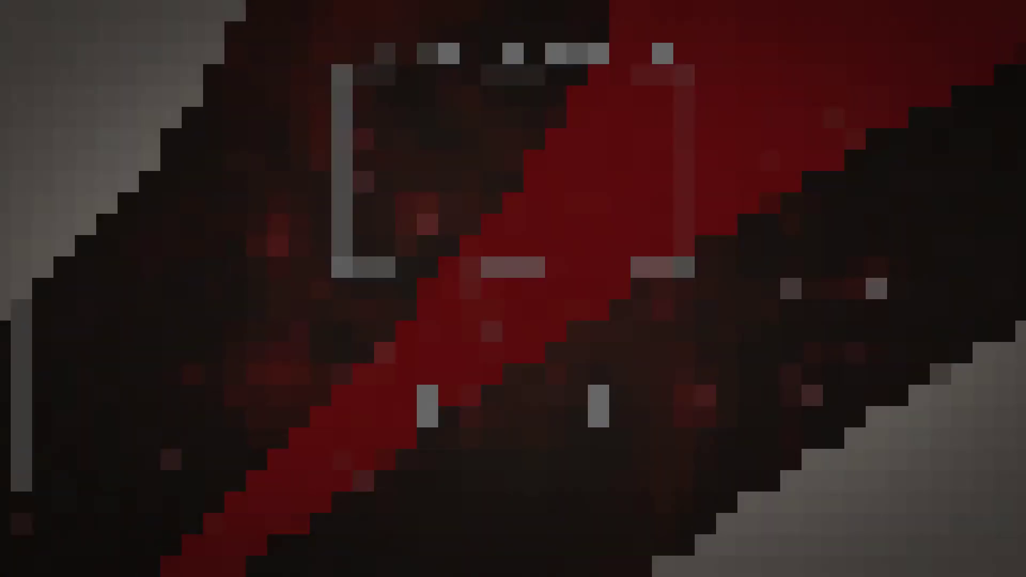